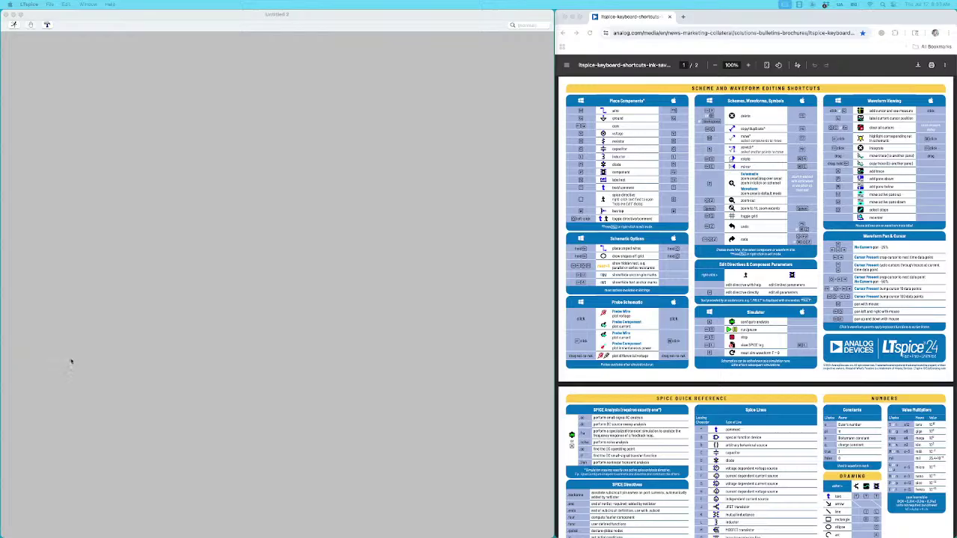
Review the Place Components shortcuts in the LTspice keyboard shortcut sheet open in the browser
left_click(142, 20)
left_click(715, 21)
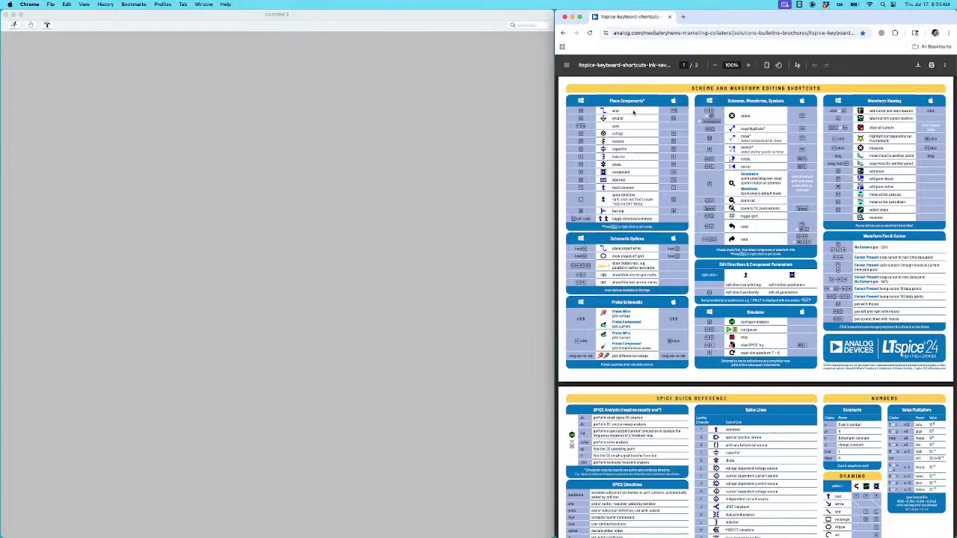
scroll(633, 115, "down", 4)
scroll(633, 114, "up", 4)
left_click_drag(580, 112, 682, 245)
left_click(690, 203)
Switch to the blank LTspice schematic and place one voltage source on the left side of the sheet
left_click(213, 16)
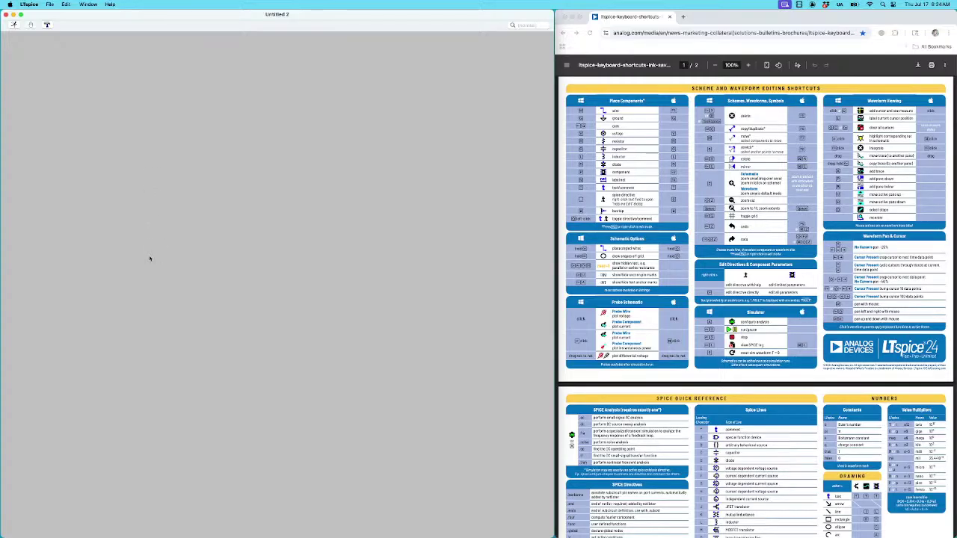
key("v")
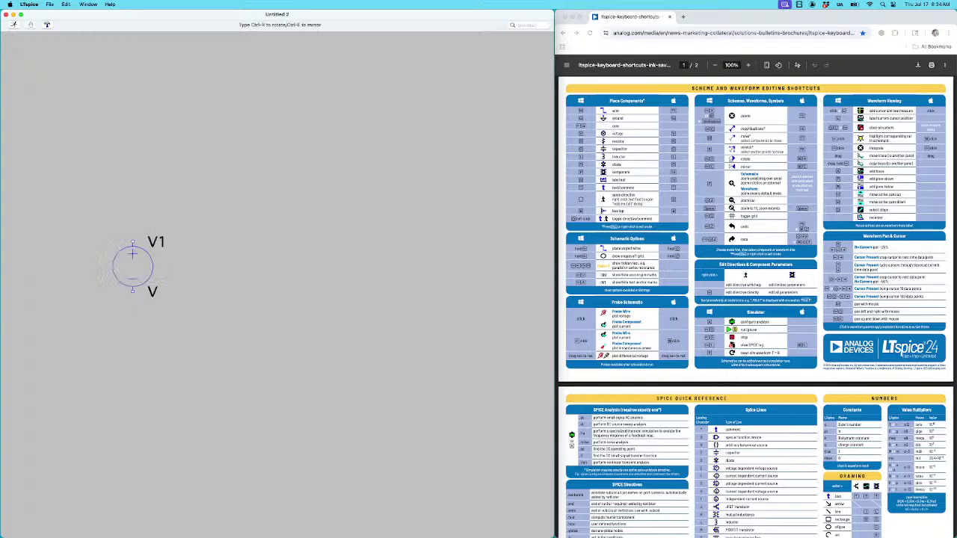
left_click(130, 265)
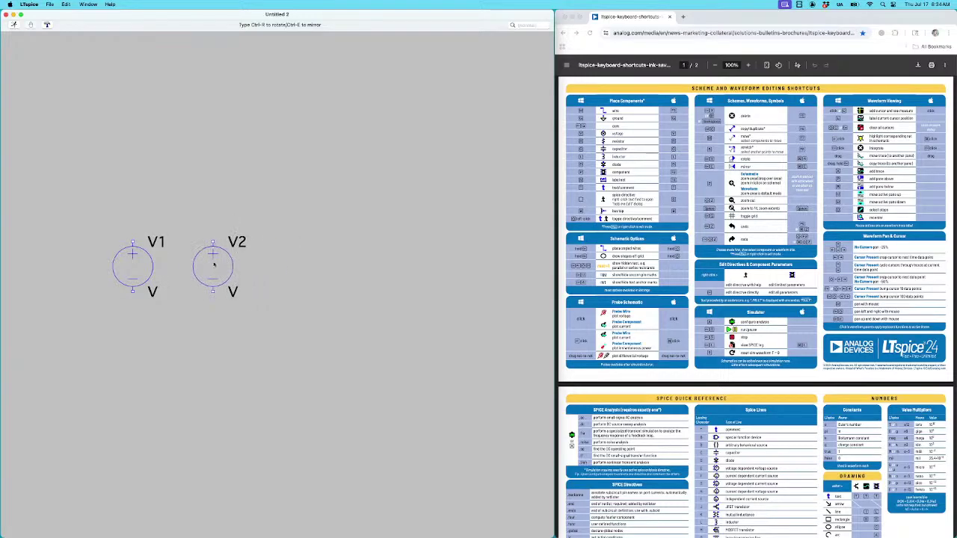
key("Escape")
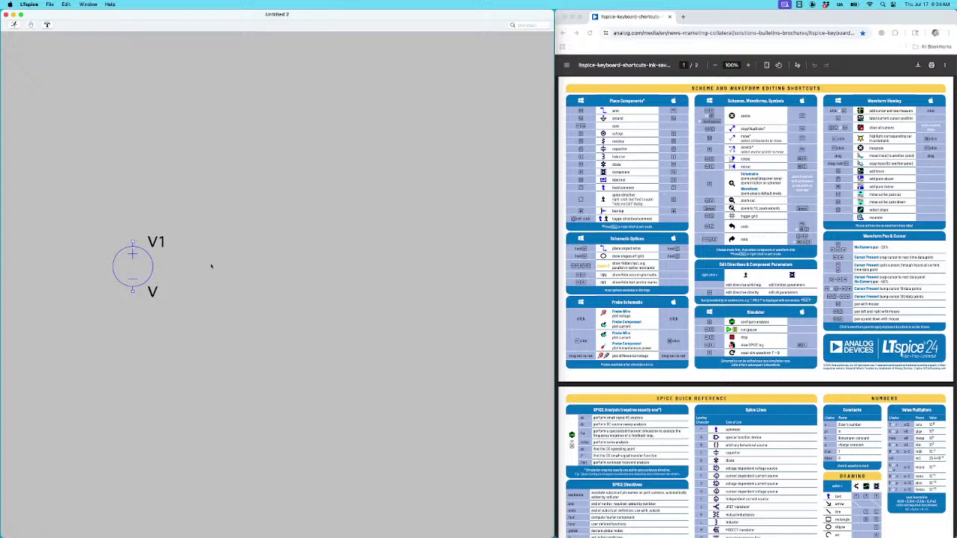
Place two vertical resistors, R1 above R2, to the right of the voltage source
key("r")
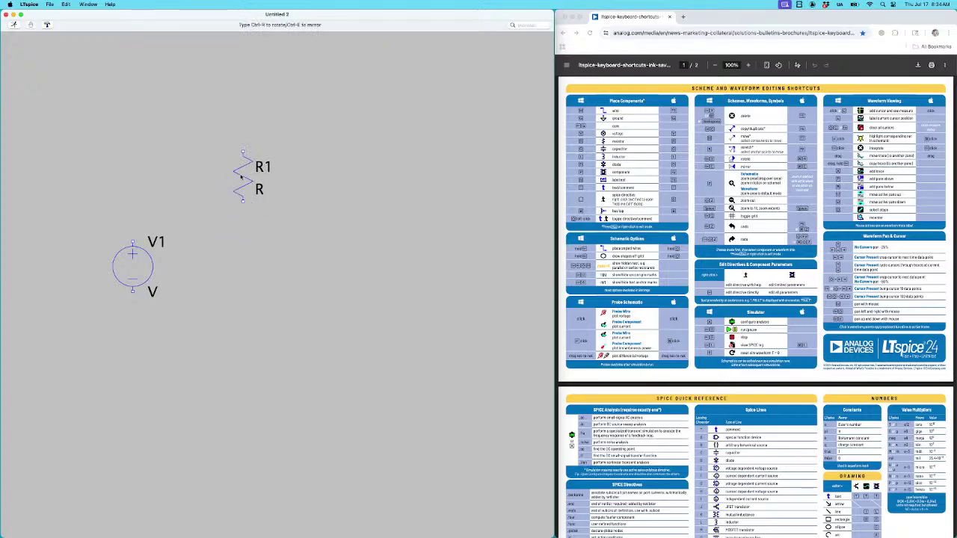
left_click(240, 176)
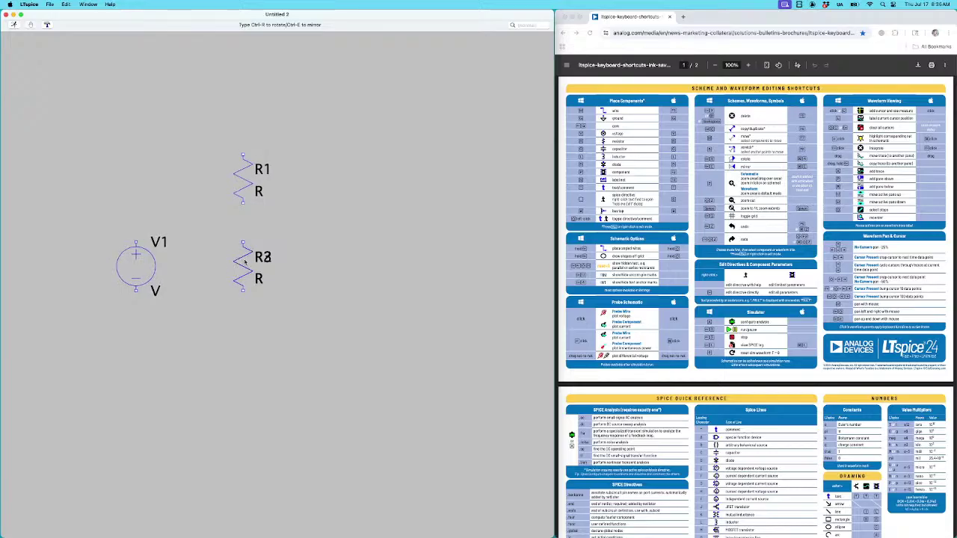
left_click(239, 258)
Place a ground symbol below the voltage source V1 and wire it to the source's negative terminal
key("g")
left_click(136, 319)
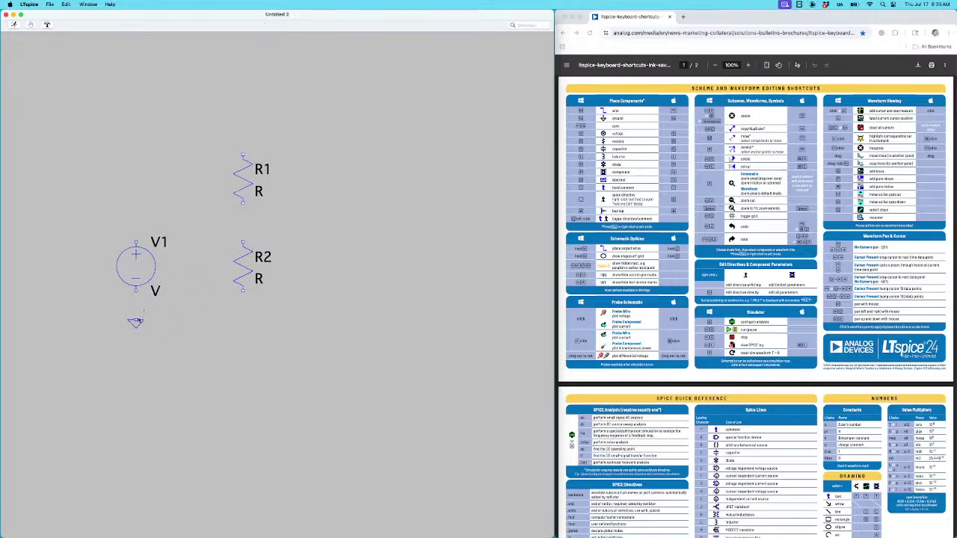
key("Escape")
key("w")
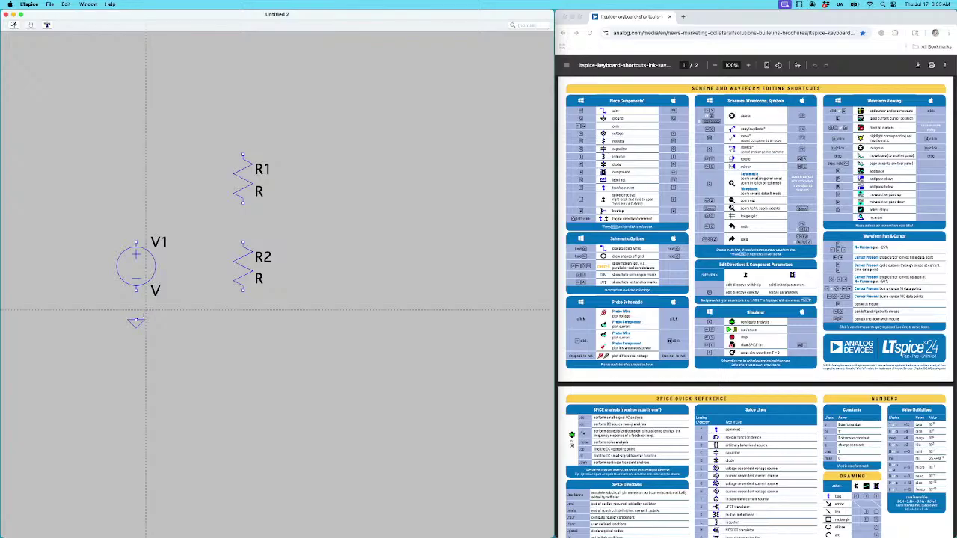
left_click(135, 322)
left_click(135, 290)
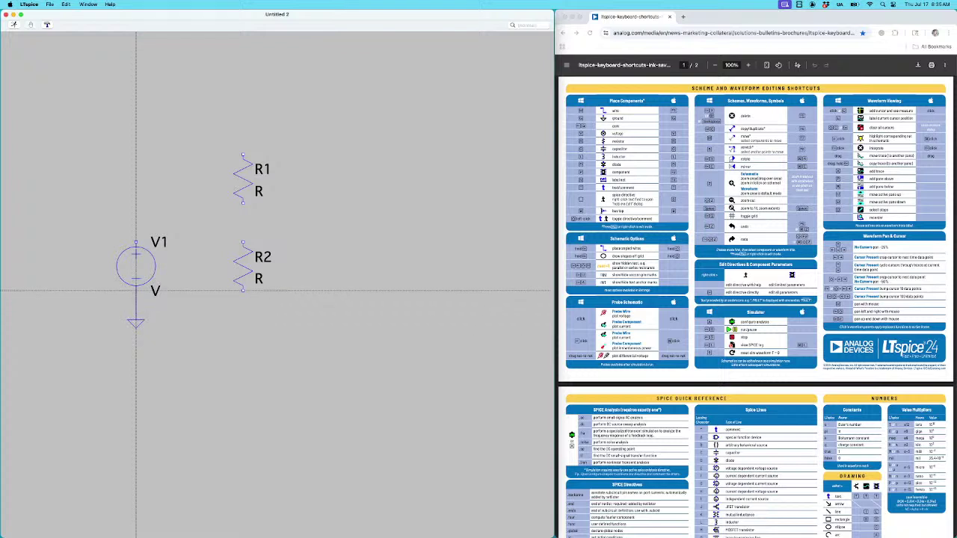
Wire V1's positive terminal up and across to the upper end of R1
left_click(135, 241)
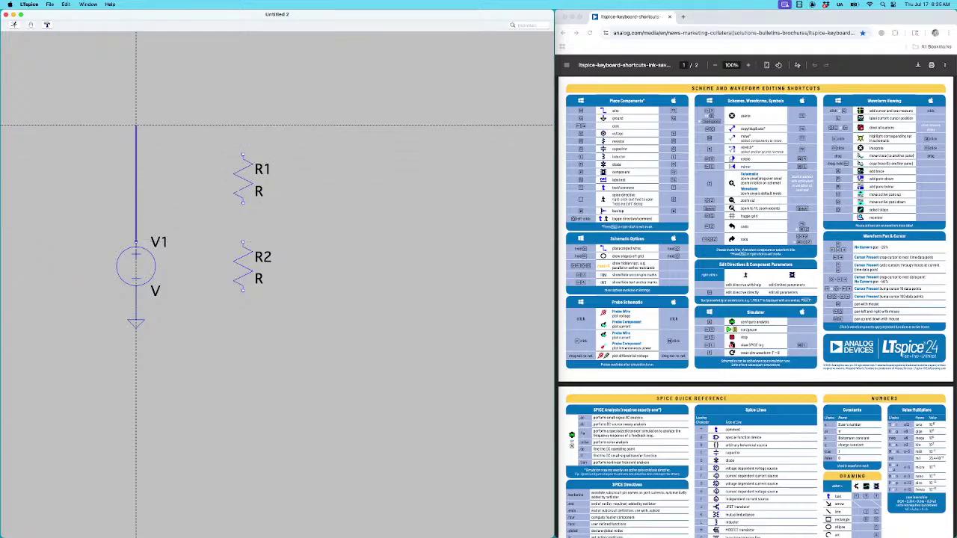
left_click(136, 126)
left_click(243, 126)
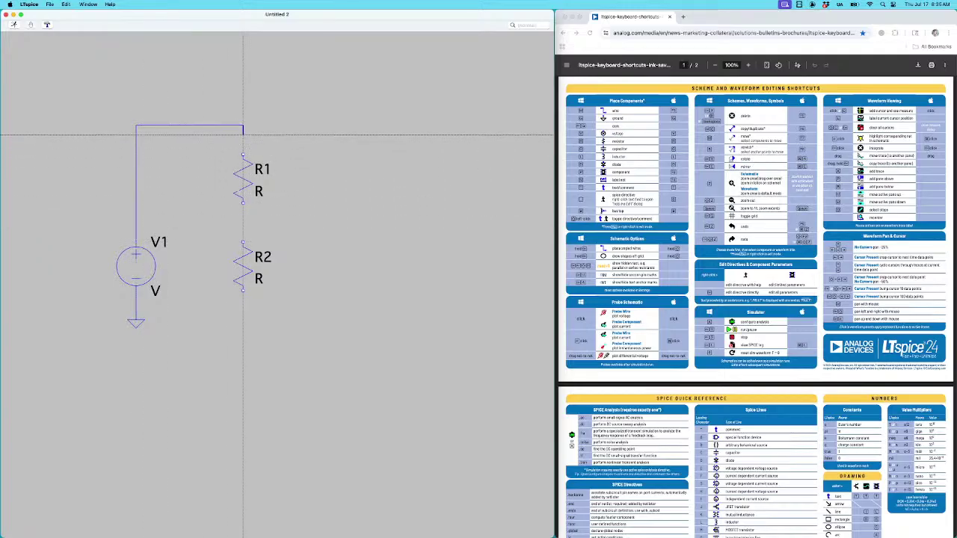
left_click(243, 156)
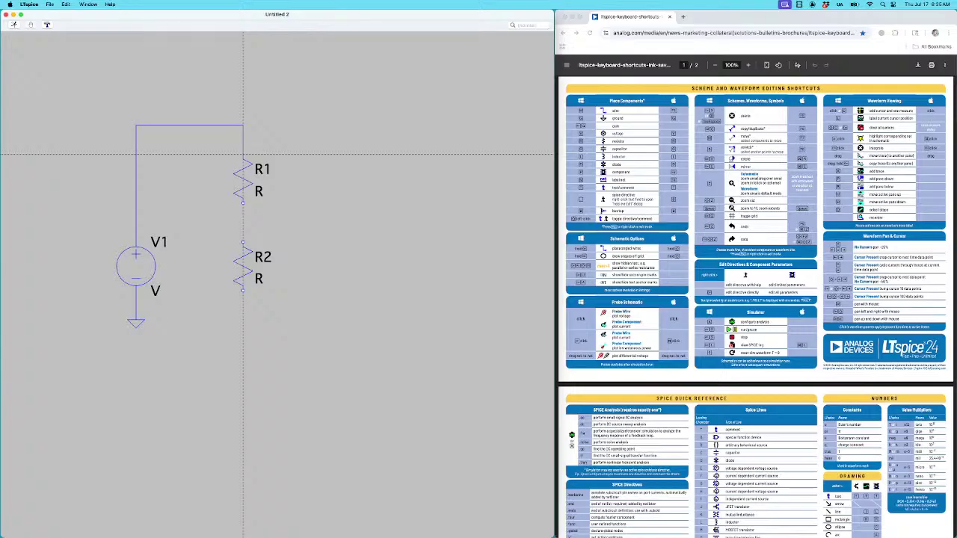
Wire R1's lower end to R2 and route R2's lower end back to the ground wire under V1
left_click(243, 201)
left_click(242, 242)
left_click(243, 290)
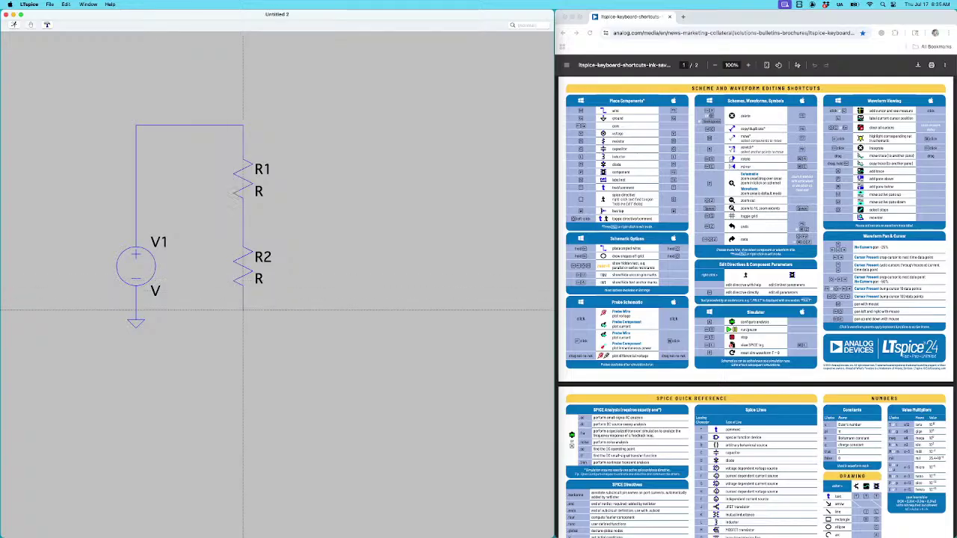
left_click(136, 310)
key("Escape")
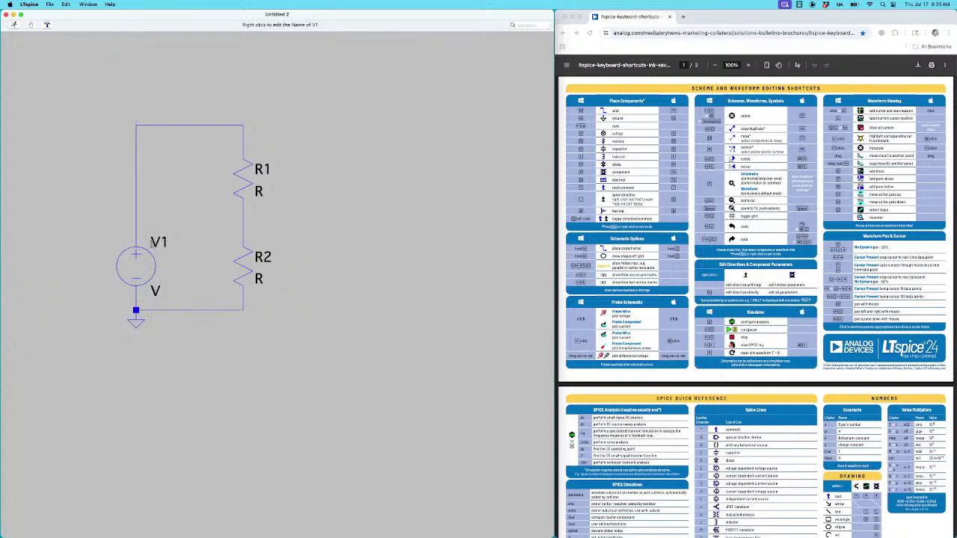
right_click(138, 265)
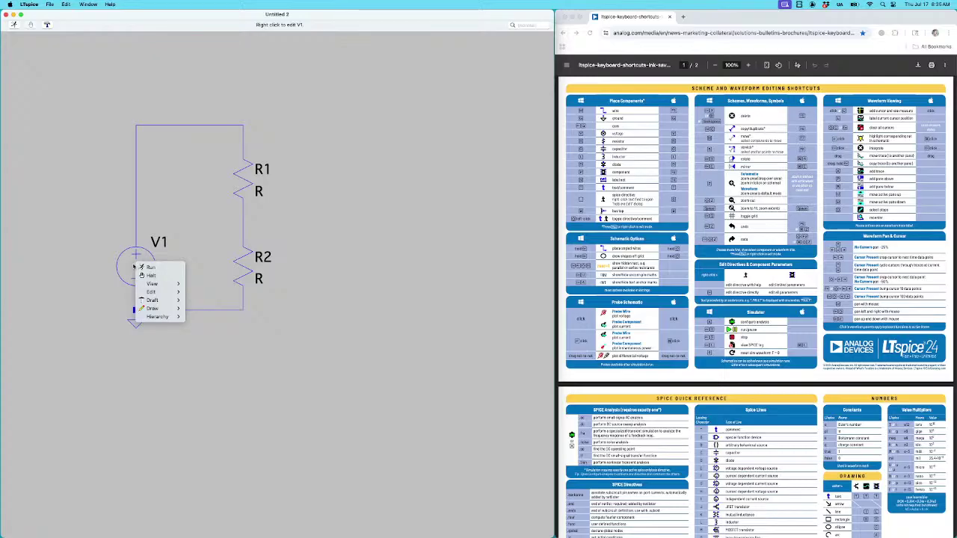
key("Escape")
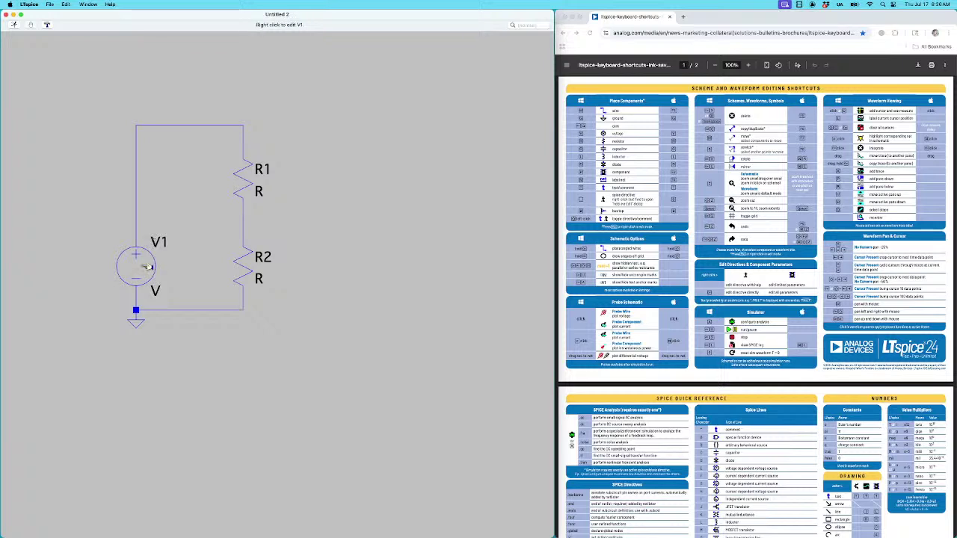
right_click(142, 267)
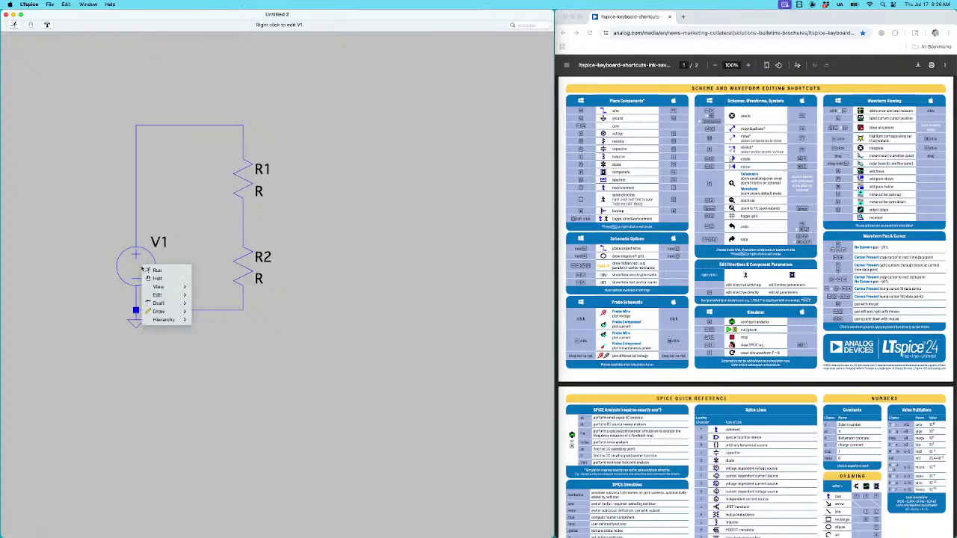
mouse_move(184, 296)
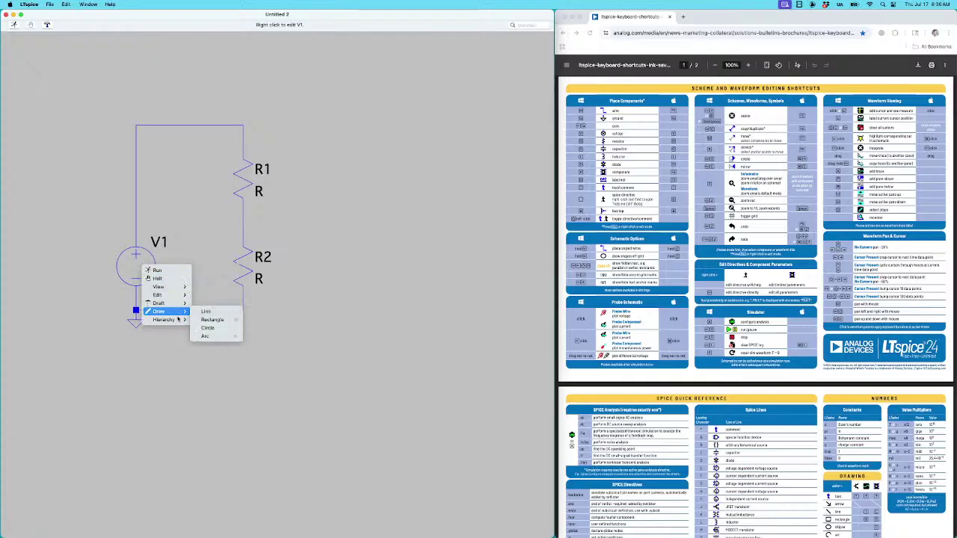
left_click(139, 270)
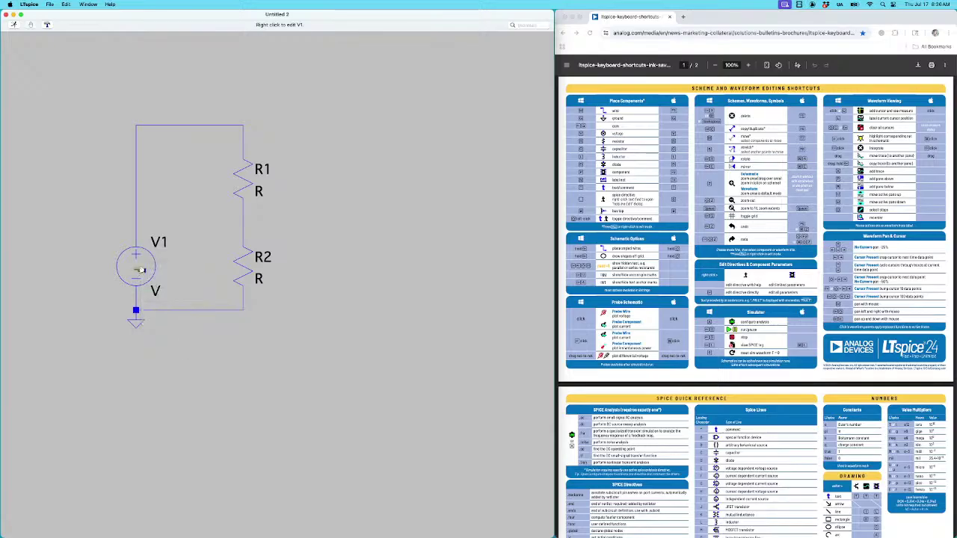
right_click(139, 270)
left_click(133, 268)
Start a simulation run and save the schematic as Draft2.asc
right_click(139, 272)
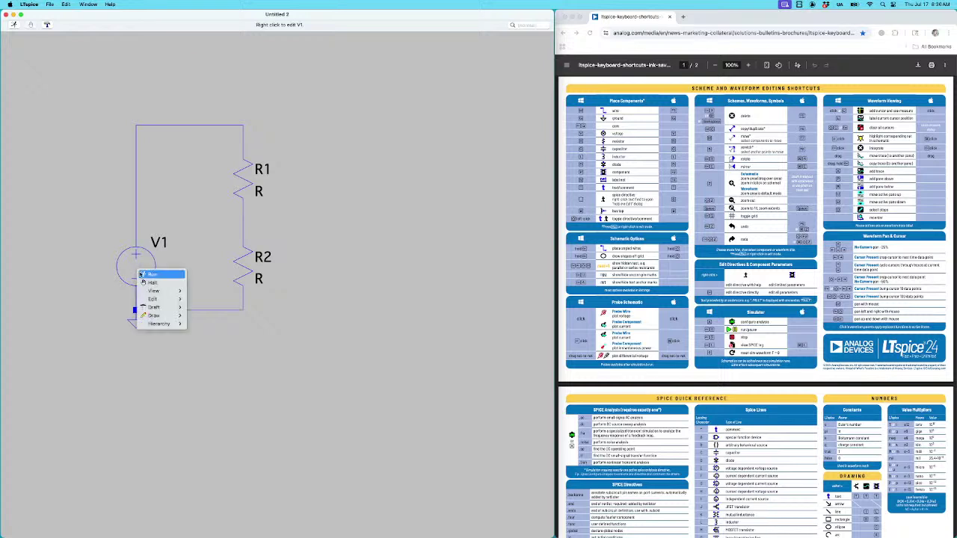
left_click(147, 274)
left_click(265, 298)
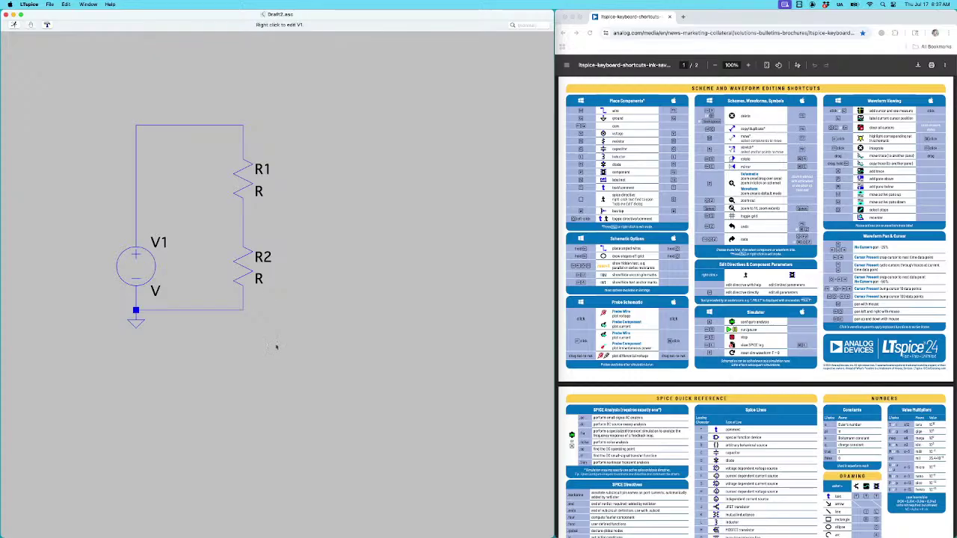
Set the DC value of voltage source V1 to 12 V
right_click(139, 267)
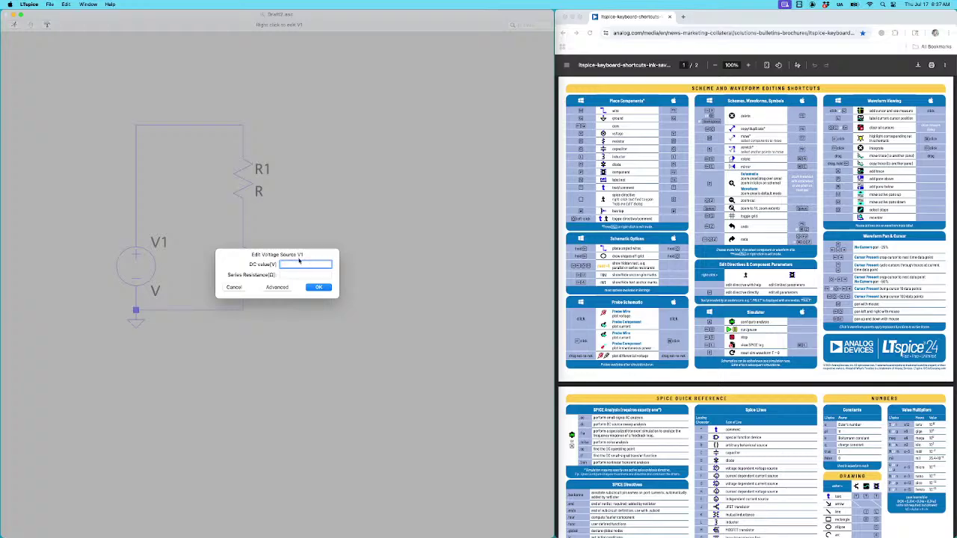
type("12")
left_click(317, 288)
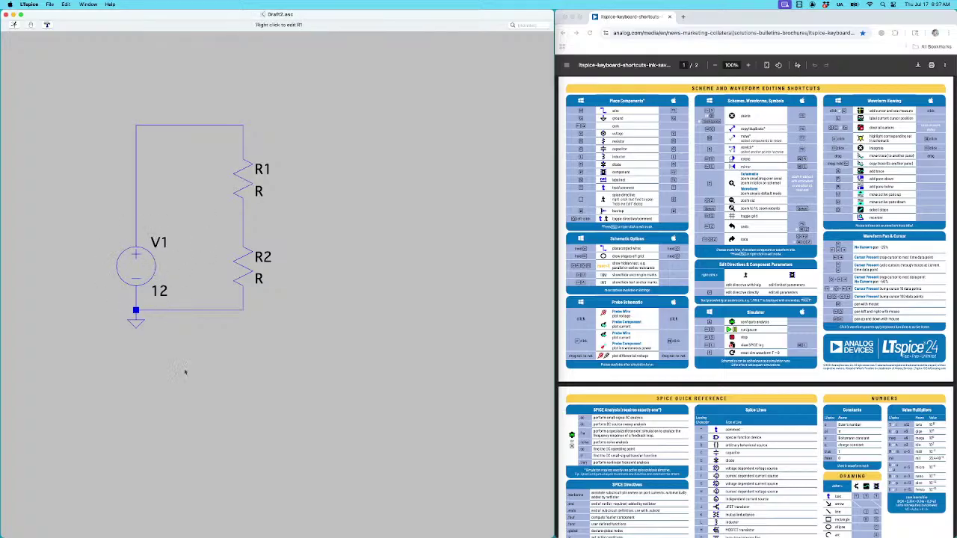
Set the resistance of R1 to 10k
right_click(247, 185)
type("10")
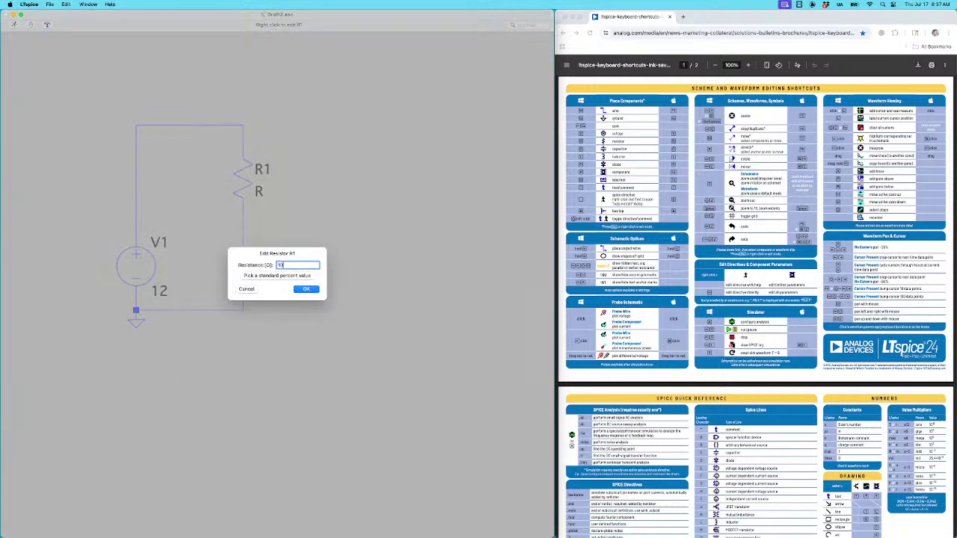
type("k")
key("Return")
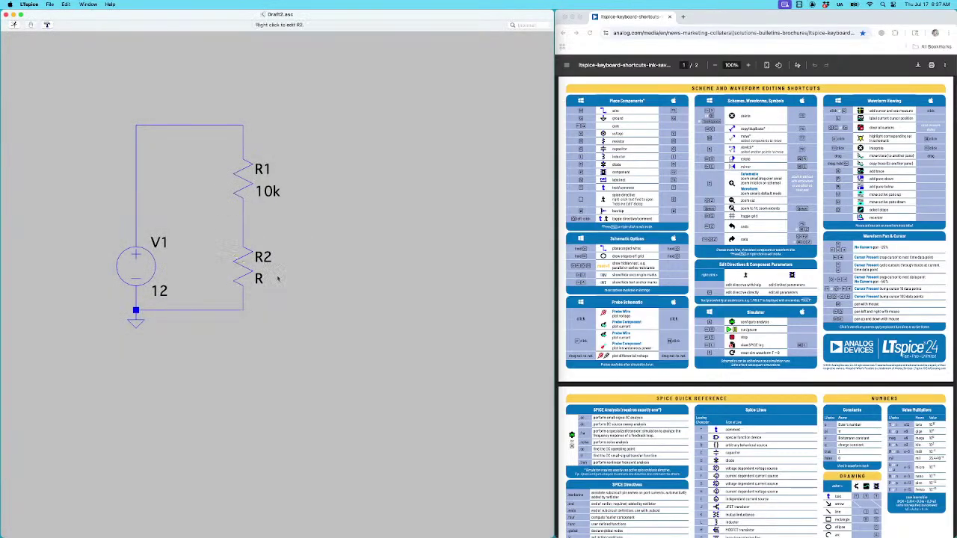
Set the resistance of R2 to 10k
right_click(244, 263)
type("10k")
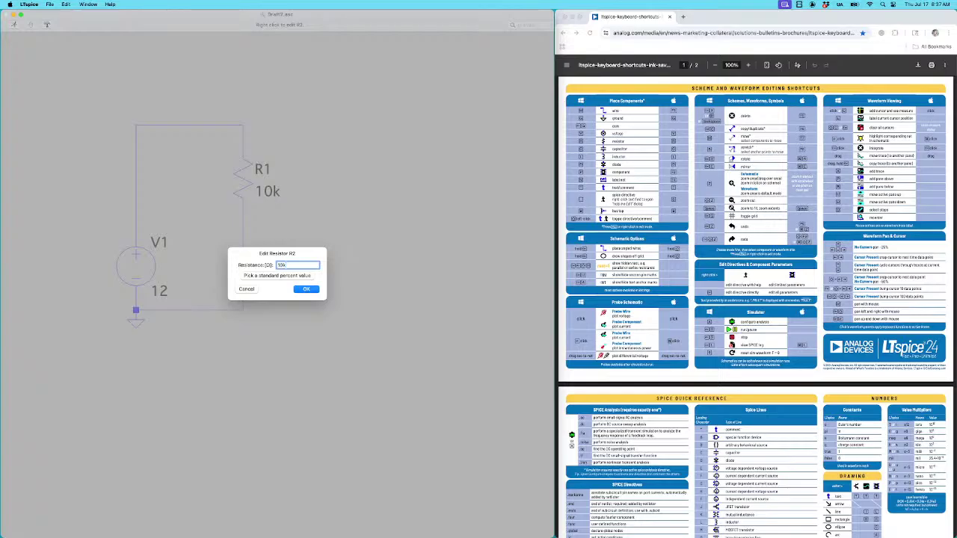
key("BackSpace")
type("m")
key("BackSpace")
type("k")
left_click(305, 289)
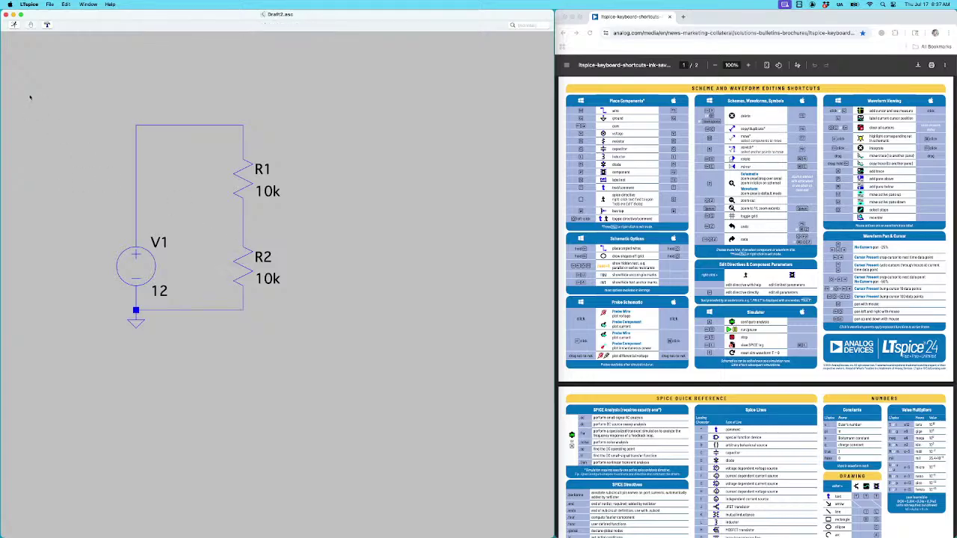
Create a net label named Va and place it on the wire between R1 and R2
key("F4")
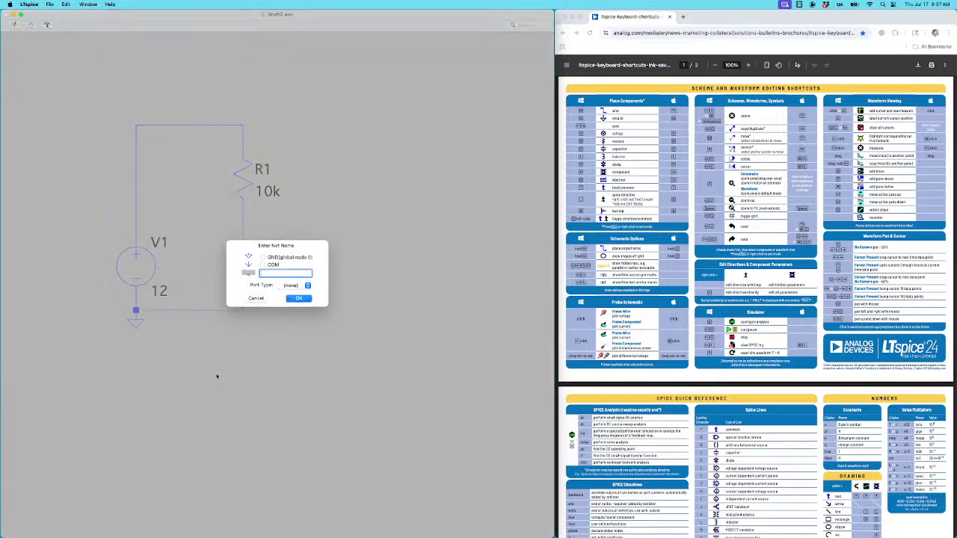
type("V_")
left_click(292, 299)
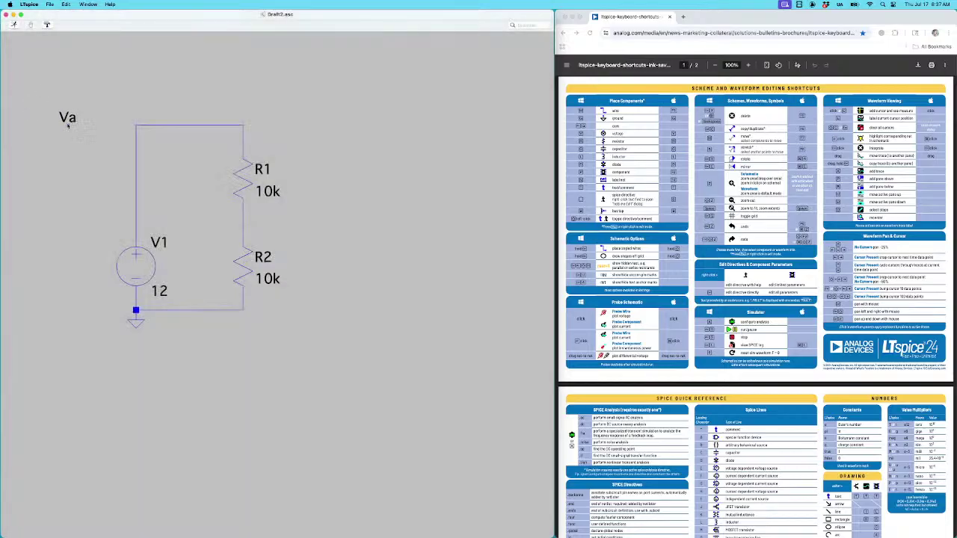
left_click(237, 222)
Add the comment text "What is the voltage at Va?" to the right of the resistors
right_click(333, 163)
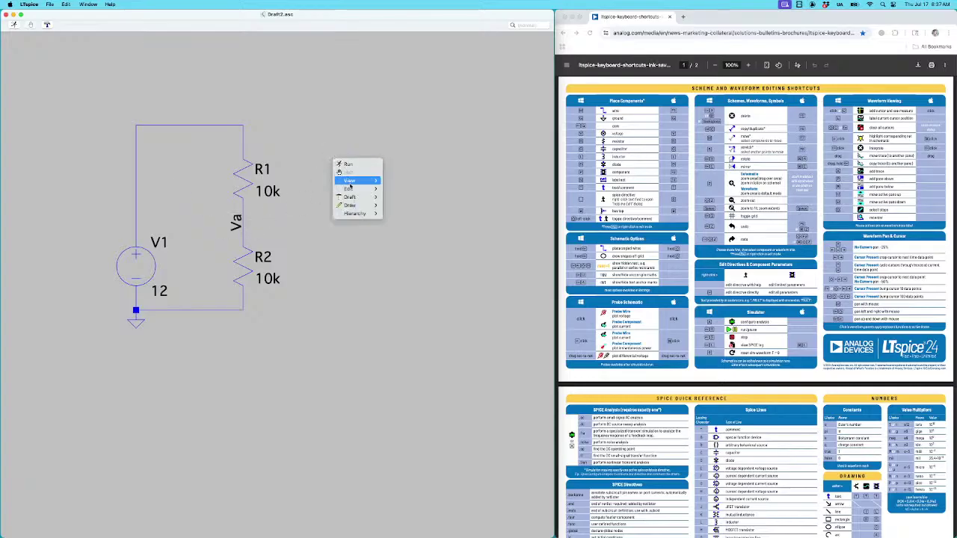
mouse_move(350, 189)
left_click(344, 133)
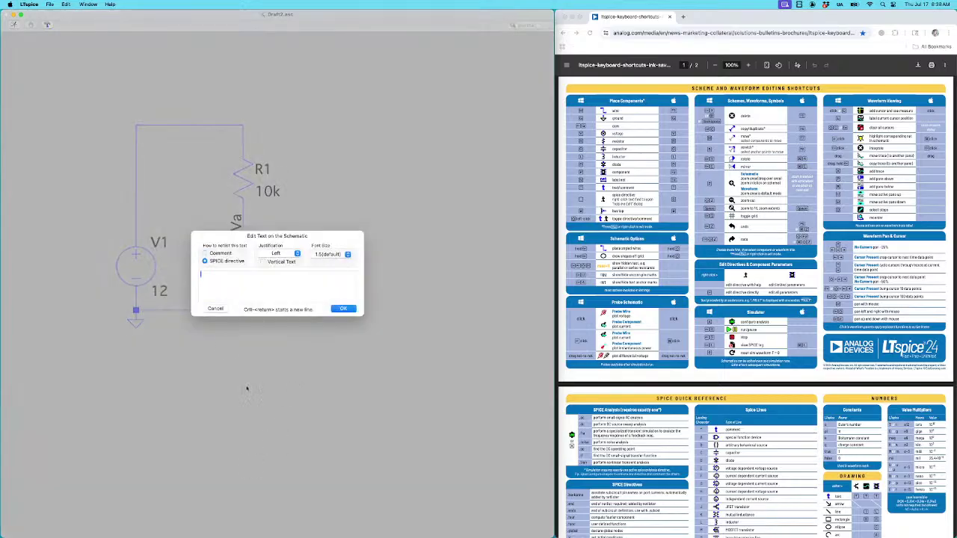
left_click(217, 253)
type("What is the voltage")
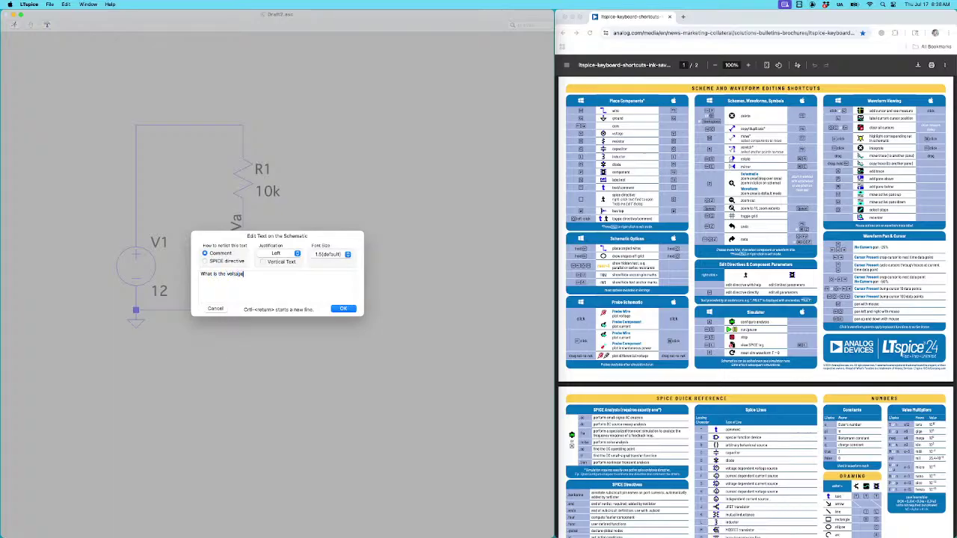
type(" at Va?")
left_click(338, 308)
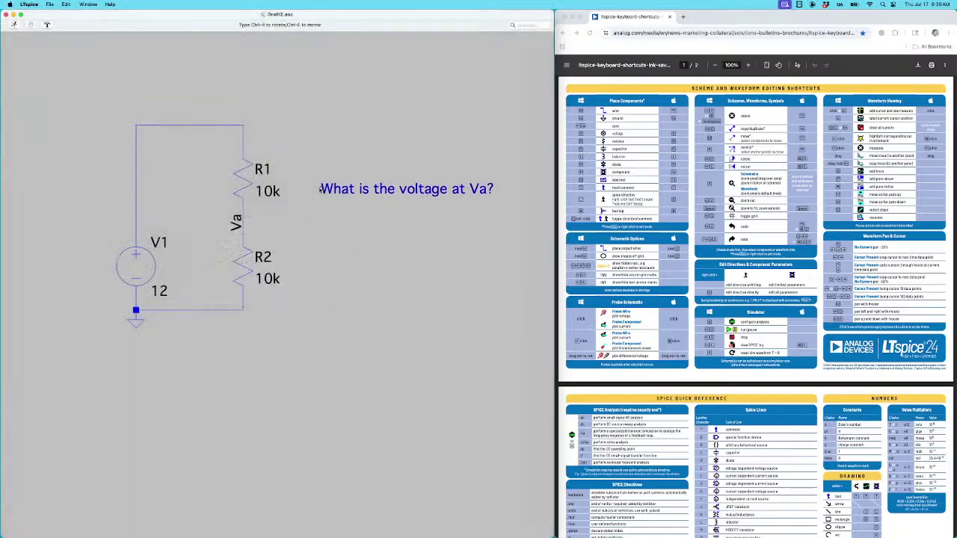
left_click(317, 186)
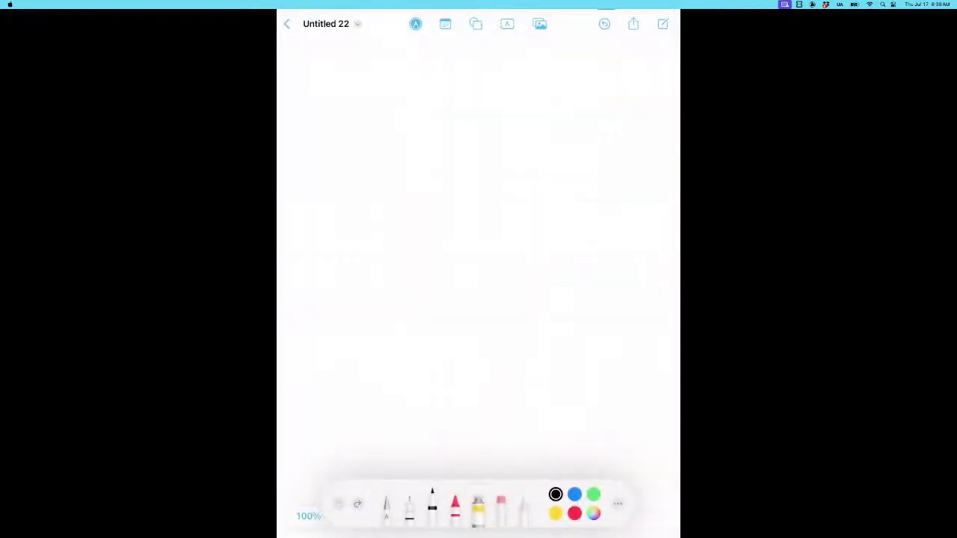
Sketch a loop with a voltage source and two series resistors, marking the source's plus and minus and labelling it 12V
mouse_move(344, 179)
left_mouse_down()
mouse_move(368, 180)
mouse_move(355, 190)
left_mouse_up()
left_click_drag(354, 199, 364, 199)
mouse_move(365, 162)
left_mouse_down()
mouse_move(342, 167)
mouse_move(368, 163)
left_mouse_up()
left_click_drag(298, 181, 299, 208)
left_click_drag(308, 184, 324, 205)
mouse_move(317, 181)
left_mouse_down()
mouse_move(331, 175)
mouse_move(356, 81)
mouse_move(474, 69)
mouse_move(492, 117)
mouse_move(477, 133)
mouse_move(496, 148)
mouse_move(496, 225)
mouse_move(478, 241)
mouse_move(504, 263)
mouse_move(499, 300)
mouse_move(359, 296)
mouse_move(358, 222)
left_mouse_up()
Label both sketched resistors 10kΩ and mark the node between them as Va
left_click_drag(534, 118, 533, 142)
mouse_move(551, 120)
left_mouse_down()
mouse_move(545, 133)
mouse_move(555, 124)
left_mouse_up()
mouse_move(568, 118)
left_mouse_down()
mouse_move(568, 143)
mouse_move(612, 137)
left_mouse_up()
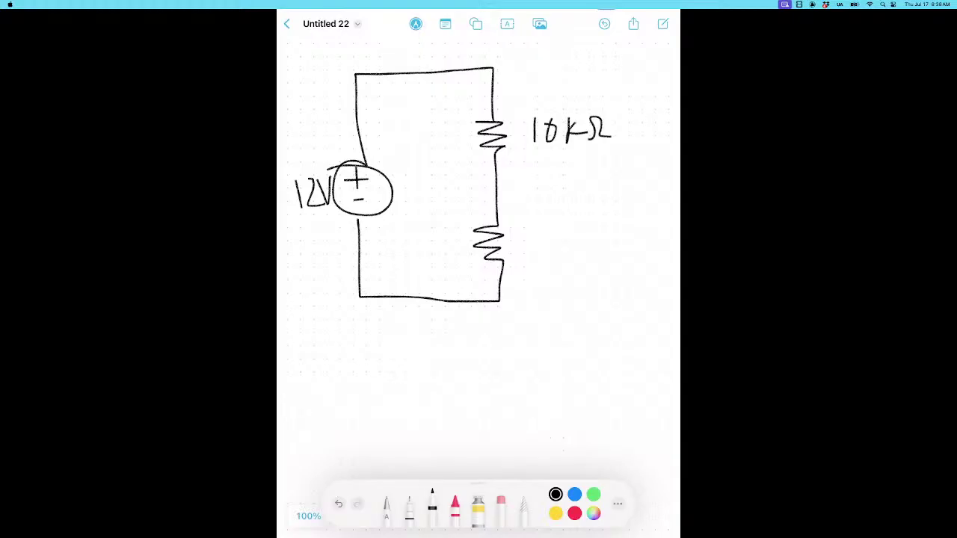
left_click_drag(539, 218, 540, 242)
mouse_move(564, 225)
left_mouse_down()
mouse_move(556, 237)
mouse_move(565, 227)
mouse_move(570, 244)
left_mouse_up()
left_click_drag(584, 222, 593, 239)
mouse_move(598, 223)
left_mouse_down()
mouse_move(612, 240)
mouse_move(629, 239)
left_mouse_up()
mouse_move(494, 181)
left_mouse_down()
mouse_move(496, 190)
mouse_move(560, 190)
mouse_move(570, 168)
mouse_move(595, 192)
left_mouse_up()
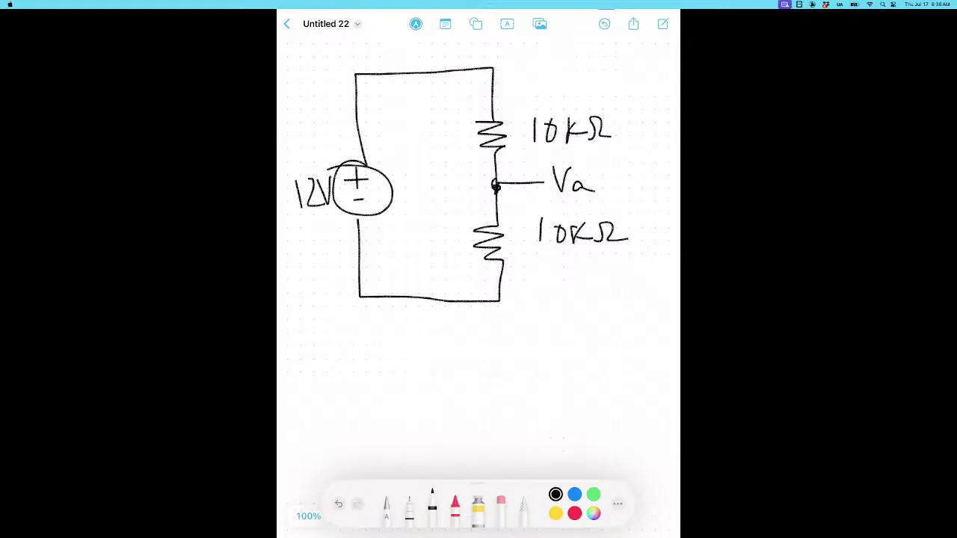
Name the upper resistor R1, the lower resistor R2 and the source Vs in the sketch
left_click_drag(429, 234, 429, 258)
left_click_drag(431, 231, 447, 254)
mouse_move(450, 237)
left_mouse_down()
mouse_move(451, 252)
mouse_move(463, 253)
left_mouse_up()
left_click_drag(426, 138, 426, 157)
mouse_move(426, 139)
left_mouse_down()
mouse_move(436, 128)
mouse_move(448, 143)
left_mouse_up()
left_click_drag(457, 132, 459, 155)
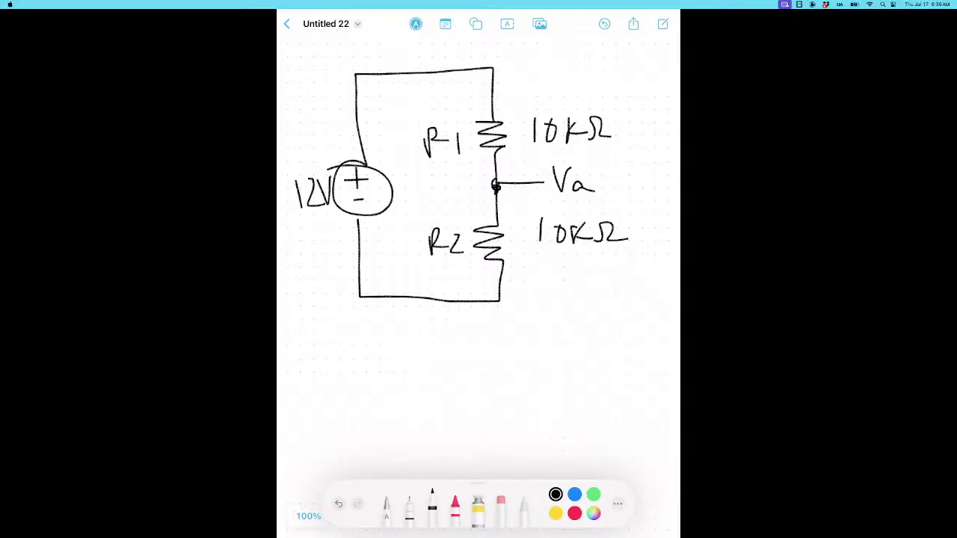
mouse_move(303, 226)
left_mouse_down()
mouse_move(310, 240)
mouse_move(322, 227)
mouse_move(320, 254)
left_mouse_up()
Handwrite the voltage divider formula Va = Vs · R2 / (R1 + R2) below the circuit sketch
mouse_move(329, 351)
left_mouse_down()
mouse_move(351, 347)
mouse_move(377, 387)
mouse_move(402, 361)
left_mouse_up()
left_click_drag(386, 373, 407, 373)
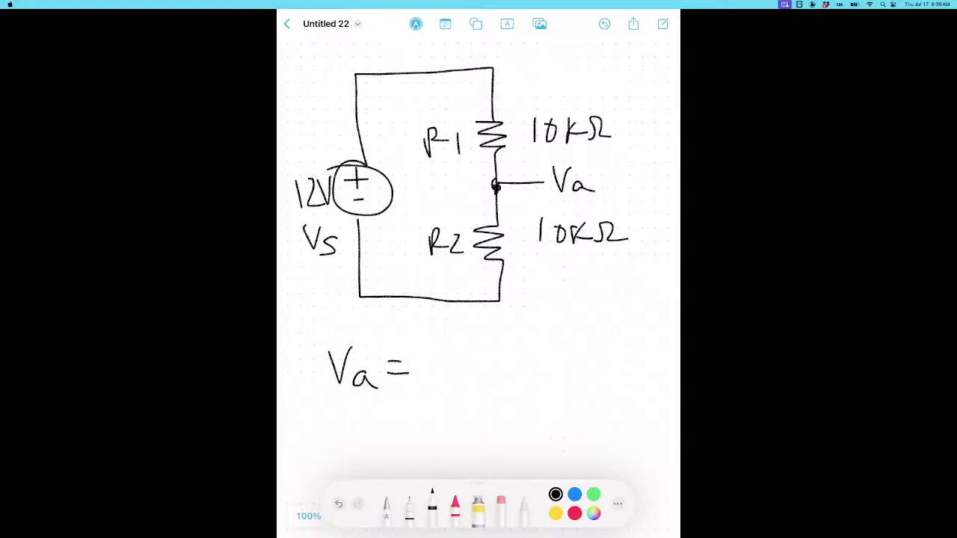
mouse_move(425, 330)
left_mouse_down()
mouse_move(438, 366)
mouse_move(448, 334)
left_mouse_up()
left_click_drag(460, 348, 452, 372)
left_click_drag(494, 320, 493, 351)
left_click_drag(493, 321, 513, 338)
left_click_drag(515, 334, 532, 351)
mouse_move(480, 361)
left_mouse_down()
mouse_move(555, 358)
mouse_move(488, 392)
left_mouse_up()
mouse_move(487, 375)
left_mouse_down()
mouse_move(521, 400)
mouse_move(556, 387)
left_mouse_up()
mouse_move(544, 376)
left_mouse_down()
mouse_move(544, 396)
mouse_move(564, 394)
left_mouse_up()
left_click_drag(563, 372, 585, 389)
mouse_move(587, 381)
left_mouse_down()
mouse_move(590, 394)
mouse_move(604, 396)
left_mouse_up()
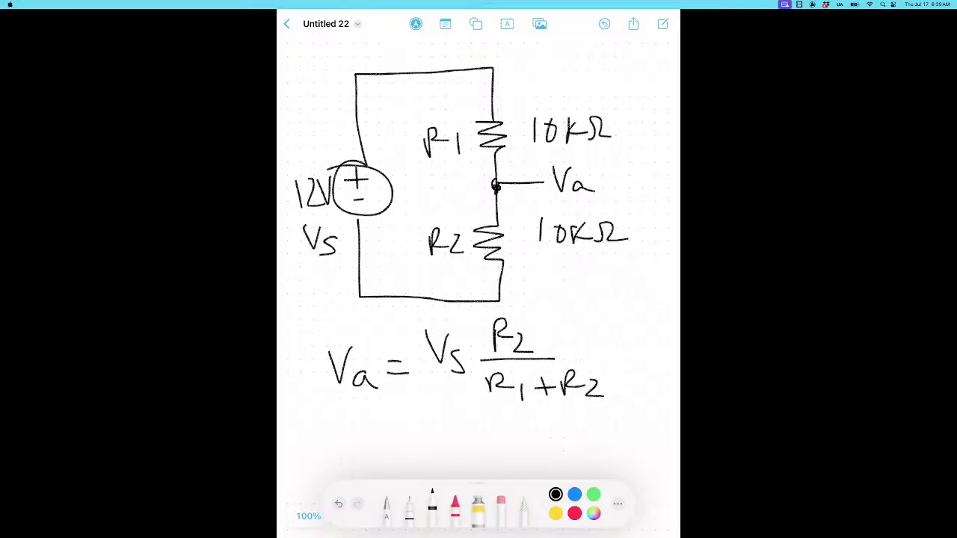
Add parentheses around the numerator R2 and the denominator R1+R2 of the formula
left_click_drag(483, 317, 478, 355)
mouse_move(526, 314)
left_mouse_down()
mouse_move(539, 329)
mouse_move(538, 348)
left_mouse_up()
left_click_drag(473, 357, 471, 399)
left_click_drag(597, 354, 607, 406)
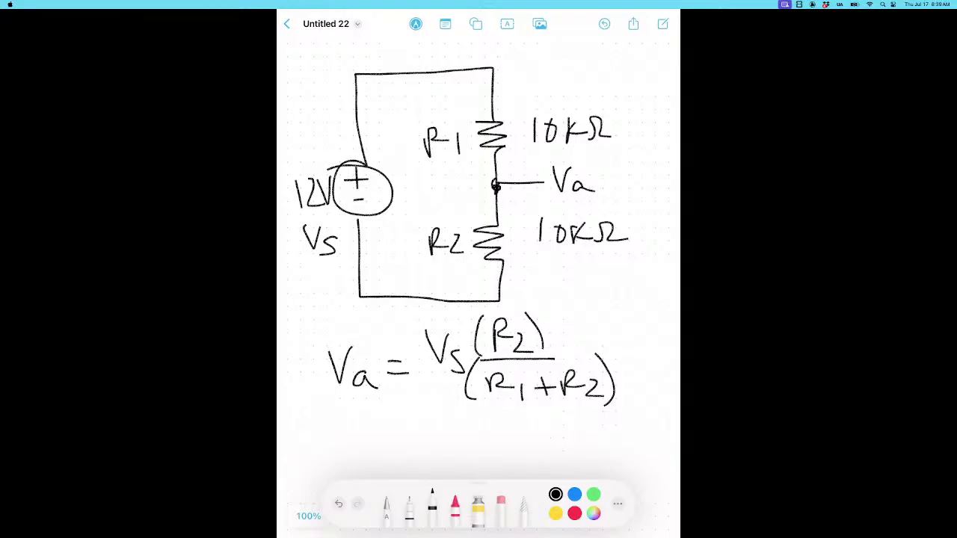
Begin the substituted equation below the formula by handwriting Va = (12V)
scroll(448, 224, "down", 5)
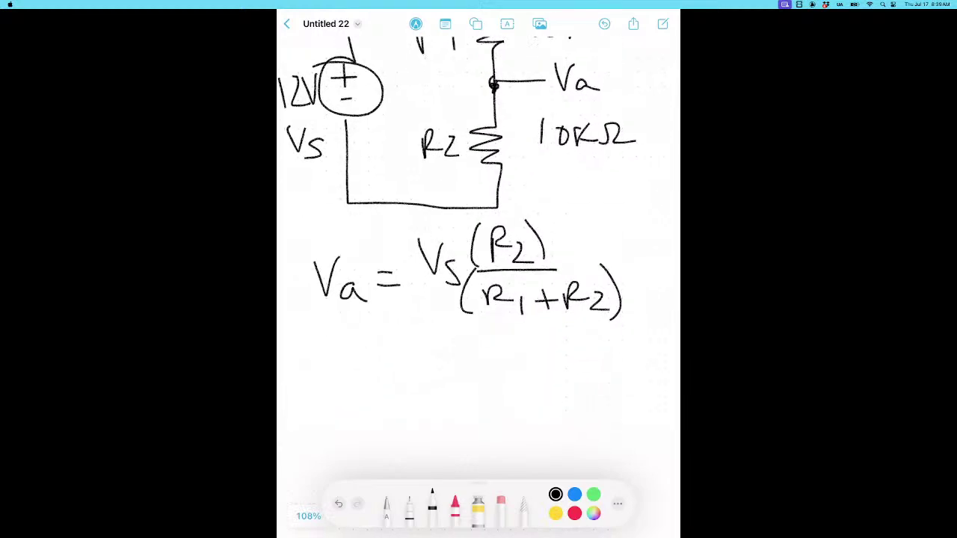
scroll(433, 187, "up", 2)
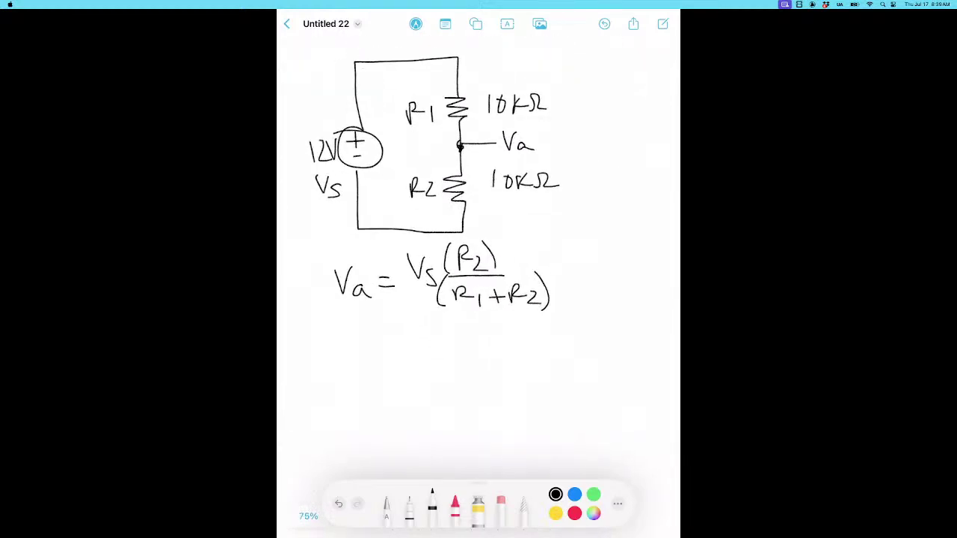
mouse_move(325, 333)
left_mouse_down()
mouse_move(341, 364)
mouse_move(346, 335)
left_mouse_up()
left_click_drag(361, 357, 367, 372)
mouse_move(388, 346)
left_mouse_down()
mouse_move(426, 369)
mouse_move(441, 364)
left_mouse_up()
mouse_move(452, 343)
left_mouse_down()
mouse_move(455, 366)
mouse_move(465, 364)
left_mouse_up()
mouse_move(468, 344)
left_mouse_down()
mouse_move(485, 343)
mouse_move(494, 369)
left_mouse_up()
Complete the substituted equation with the fraction (10kΩ) over (10kΩ+10kΩ)
left_click_drag(550, 321, 530, 369)
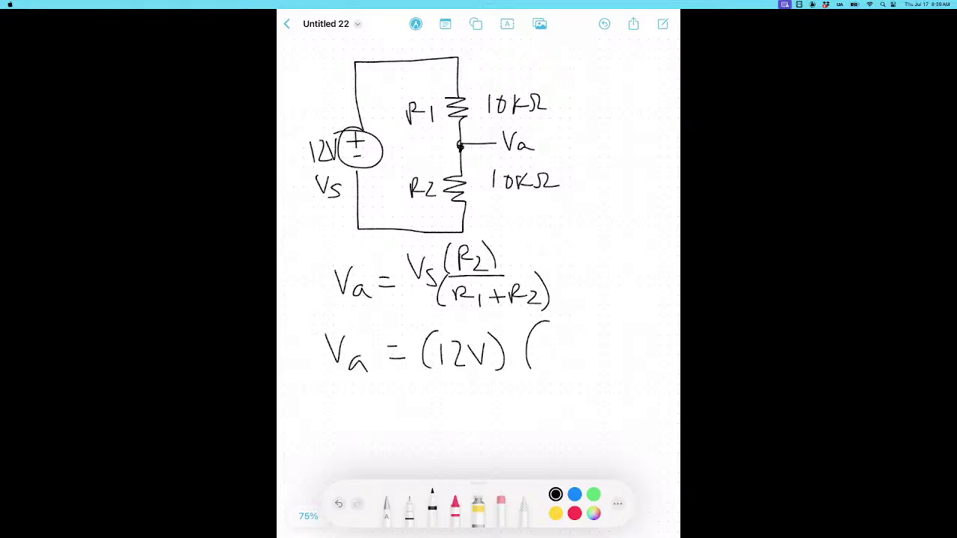
mouse_move(558, 330)
left_mouse_down()
mouse_move(558, 351)
mouse_move(573, 331)
left_mouse_up()
left_click_drag(586, 331, 598, 352)
left_click_drag(589, 342, 641, 348)
left_click_drag(523, 358, 655, 357)
mouse_move(529, 365)
left_mouse_down()
mouse_move(524, 391)
mouse_move(552, 374)
mouse_move(562, 393)
left_mouse_up()
mouse_move(575, 371)
left_mouse_down()
mouse_move(580, 383)
mouse_move(607, 384)
left_mouse_up()
mouse_move(611, 380)
left_mouse_down()
mouse_move(625, 379)
mouse_move(619, 388)
left_mouse_up()
mouse_move(628, 372)
left_mouse_down()
mouse_move(626, 390)
mouse_move(637, 376)
mouse_move(647, 390)
left_mouse_up()
mouse_move(659, 375)
left_mouse_down()
mouse_move(651, 383)
mouse_move(677, 386)
mouse_move(675, 398)
left_mouse_up()
Handwrite the simplified equation Va = (12V)(1/2) on the line below
scroll(478, 254, "right", 1)
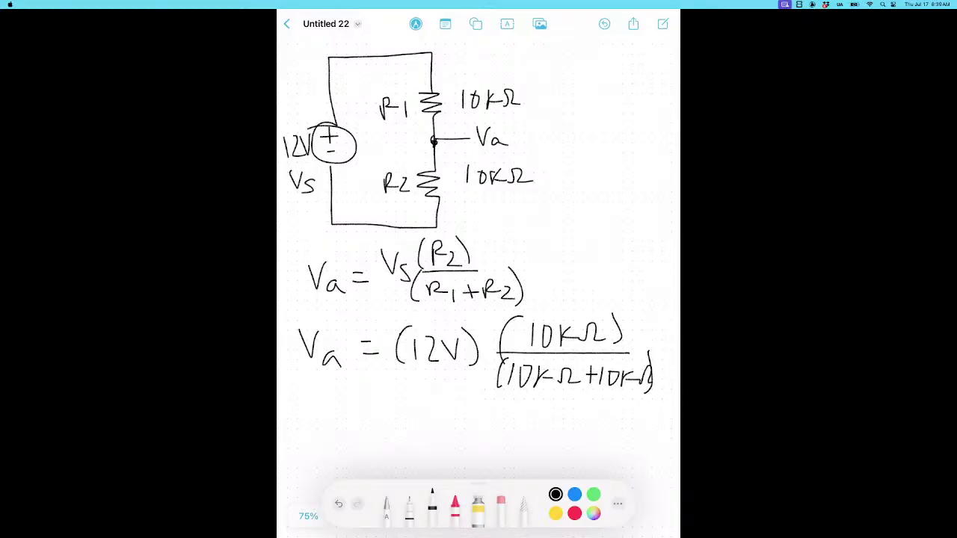
mouse_move(314, 394)
left_mouse_down()
mouse_move(323, 421)
mouse_move(334, 394)
left_mouse_up()
mouse_move(350, 413)
left_mouse_down()
mouse_move(344, 421)
mouse_move(358, 420)
left_mouse_up()
left_click_drag(372, 402, 404, 426)
mouse_move(420, 401)
left_mouse_down()
mouse_move(420, 423)
mouse_move(445, 422)
mouse_move(460, 402)
left_mouse_up()
left_click_drag(465, 392, 466, 423)
mouse_move(503, 395)
left_mouse_down()
mouse_move(493, 422)
mouse_move(531, 409)
left_mouse_up()
mouse_move(523, 417)
left_mouse_down()
mouse_move(524, 432)
mouse_move(548, 427)
left_mouse_up()
left_click_drag(551, 396, 553, 426)
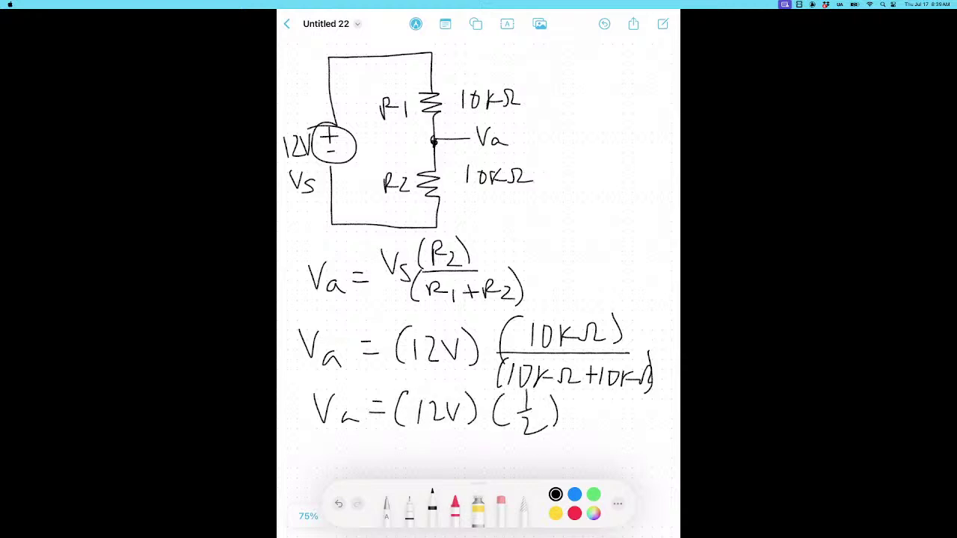
Handwrite the answer Va = 6V and draw a box around it
left_click_drag(326, 439, 337, 465)
mouse_move(337, 464)
left_mouse_down()
mouse_move(347, 441)
mouse_move(355, 464)
left_mouse_up()
mouse_move(355, 464)
left_mouse_down()
mouse_move(404, 448)
mouse_move(402, 458)
left_mouse_up()
mouse_move(440, 436)
left_mouse_down()
mouse_move(432, 467)
mouse_move(428, 456)
left_mouse_up()
left_click_drag(445, 446, 459, 444)
left_click_drag(319, 429, 318, 466)
mouse_move(320, 426)
left_mouse_down()
mouse_move(411, 427)
mouse_move(478, 454)
mouse_move(464, 471)
mouse_move(322, 471)
left_mouse_up()
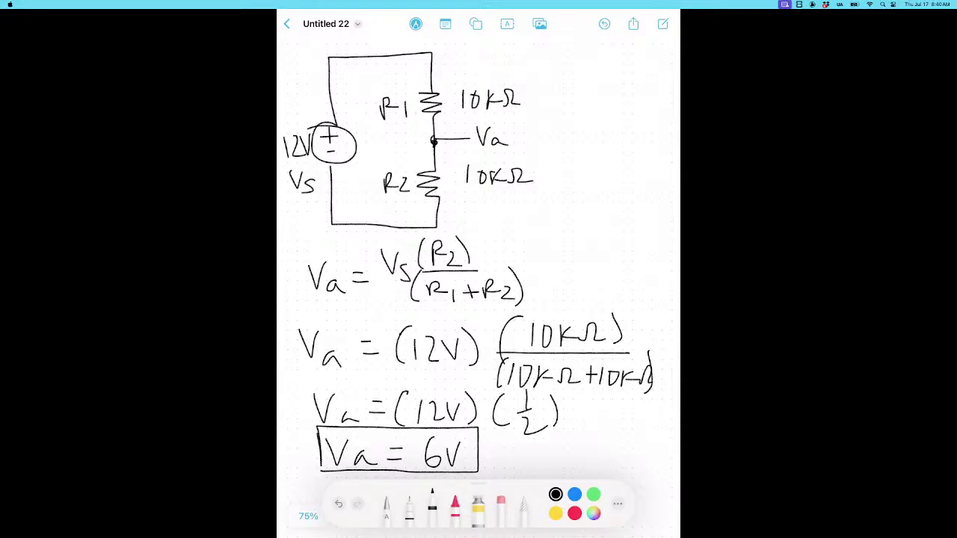
Stop mirroring the tablet's screen to the computer
left_click_drag(661, 11, 647, 120)
left_click(564, 152)
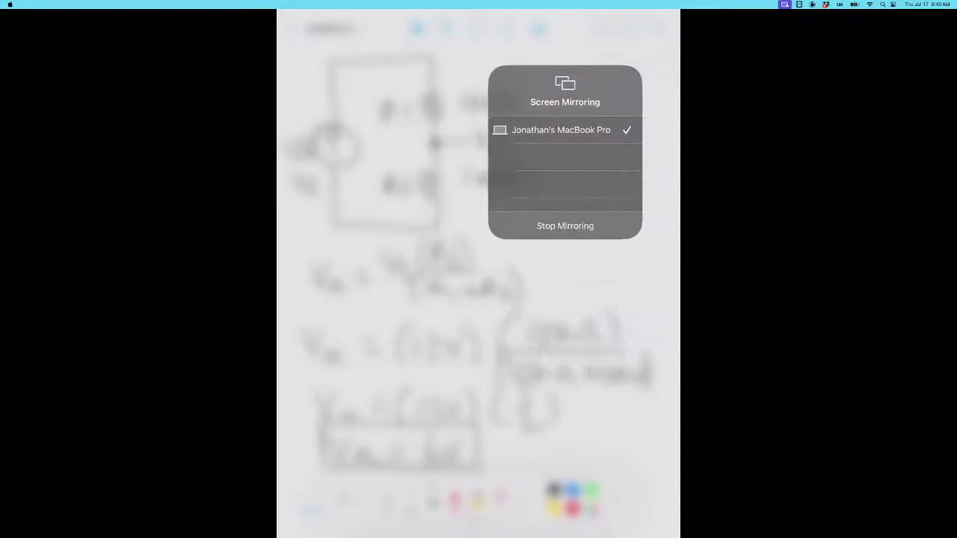
left_click(564, 226)
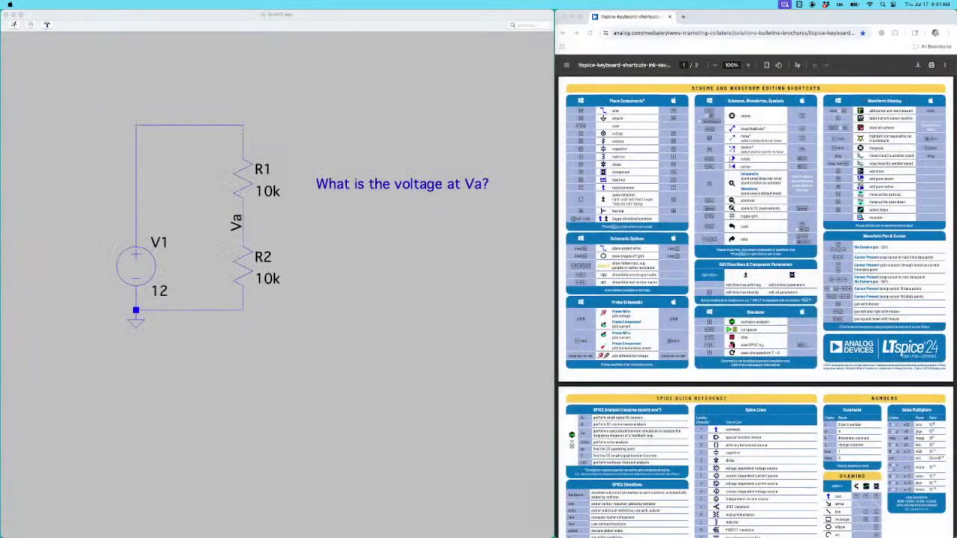
Switch to LTspice and place the SPICE directive .op below the comment text in the schematic
left_click(143, 20)
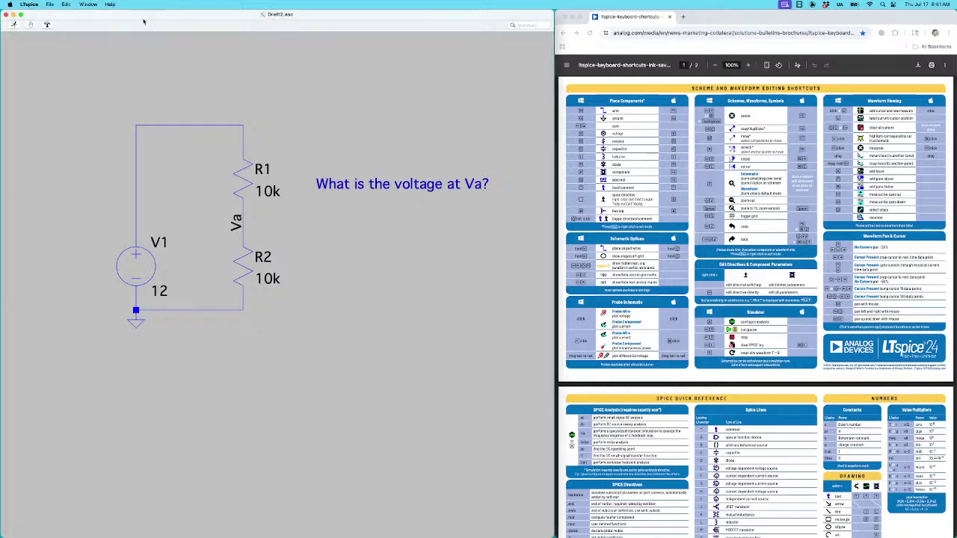
key("s")
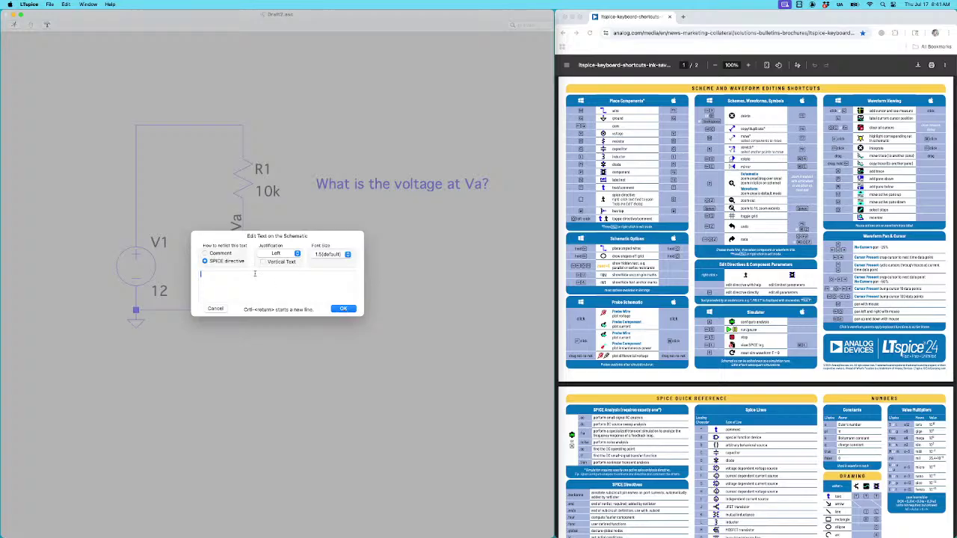
type(".op")
left_click(341, 308)
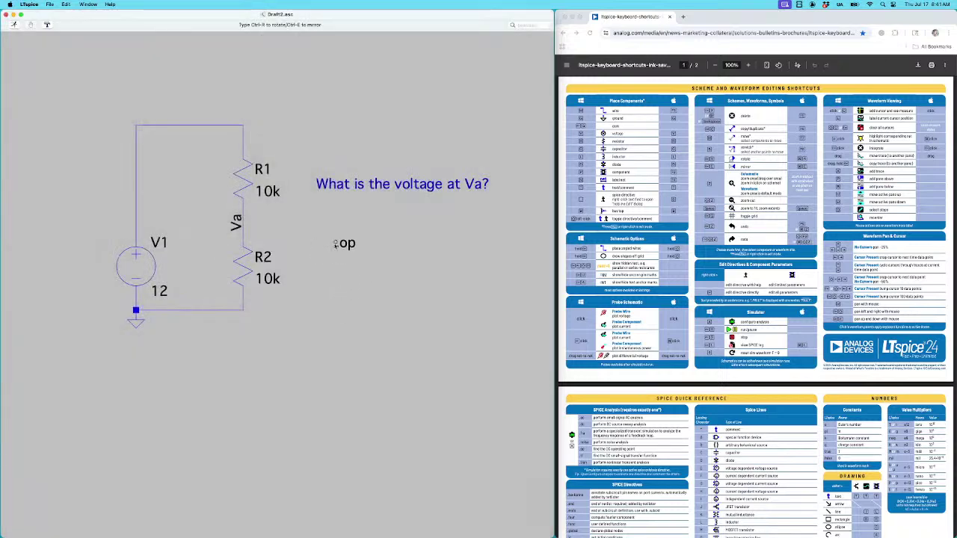
left_click(336, 244)
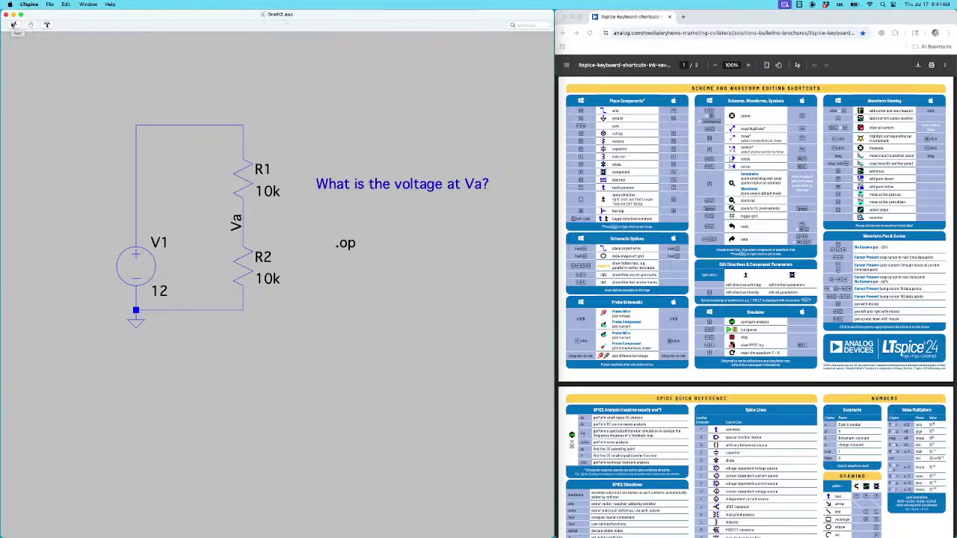
Run the operating point simulation, then move the empty waveform window off the schematic and enlarge it
left_click(13, 25)
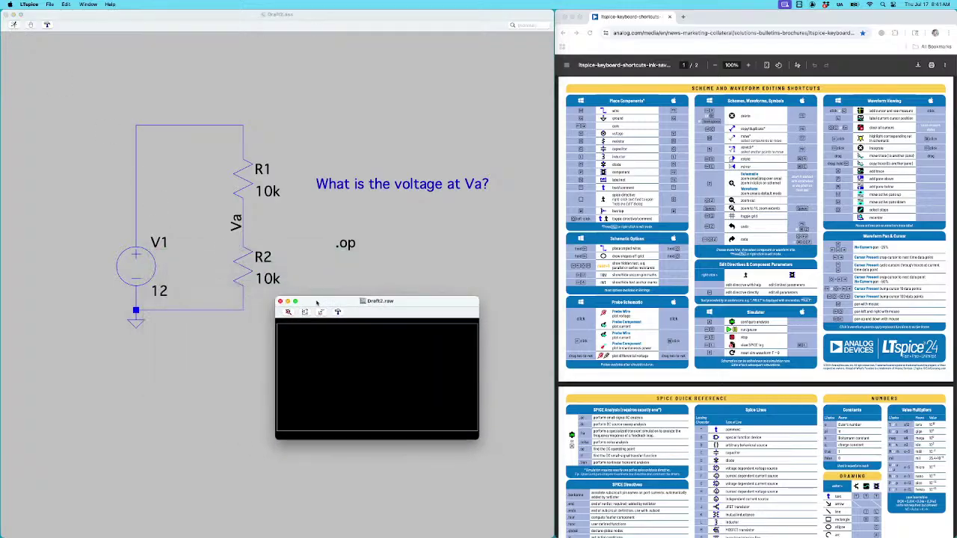
left_click(135, 216)
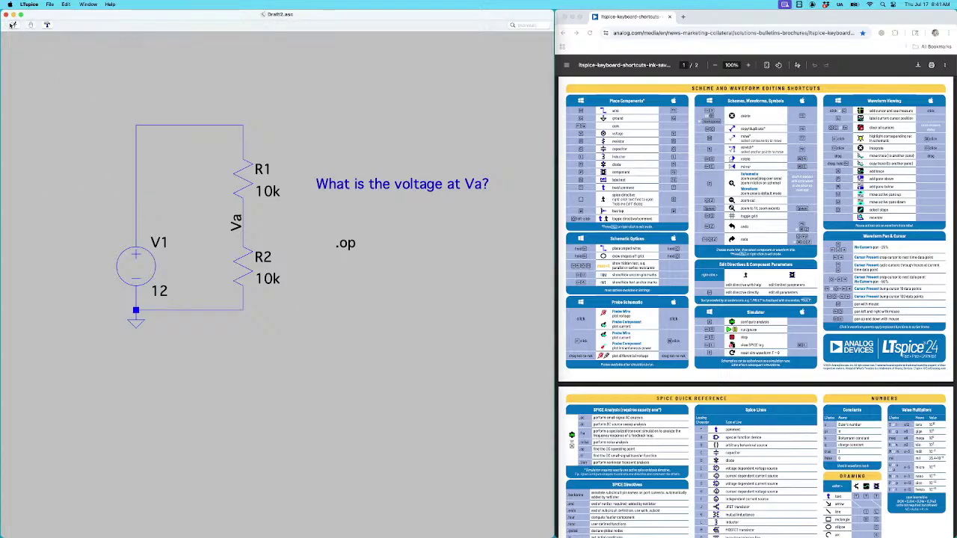
left_click_drag(63, 17, 84, 415)
left_click_drag(319, 296, 713, 229)
left_click_drag(453, 411, 434, 14)
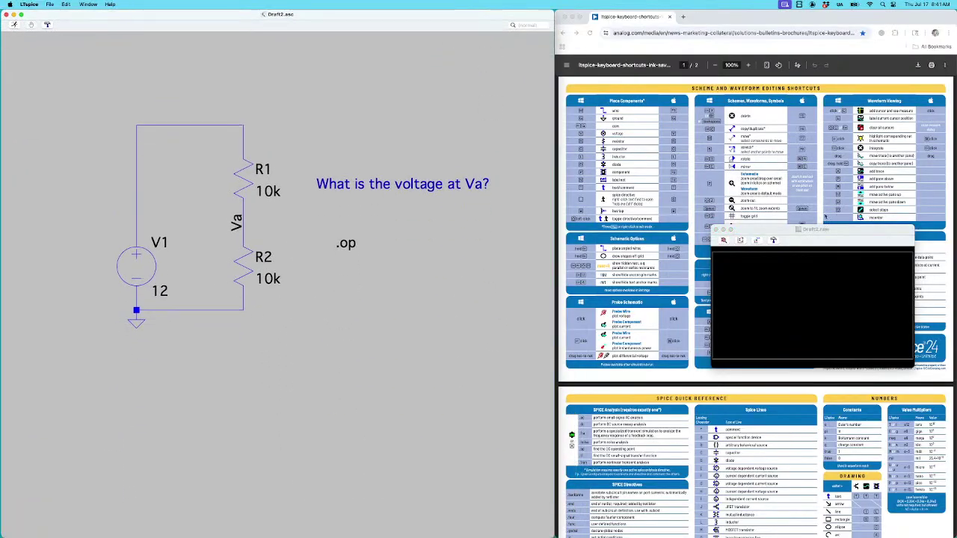
left_click_drag(798, 229, 668, 160)
left_click_drag(785, 297, 915, 468)
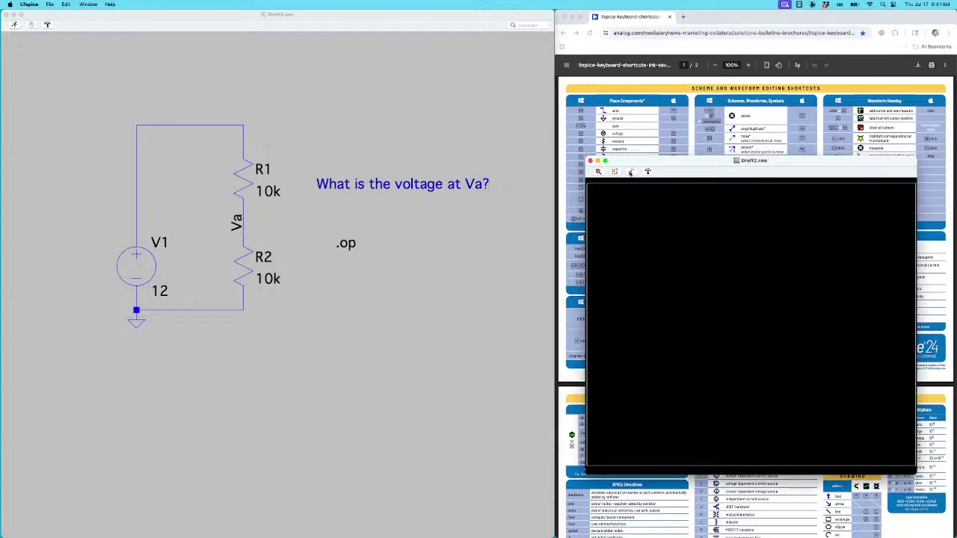
Try to add plot expressions for the voltages of V1 and Va in the waveform window
left_click(630, 171)
type("V(")
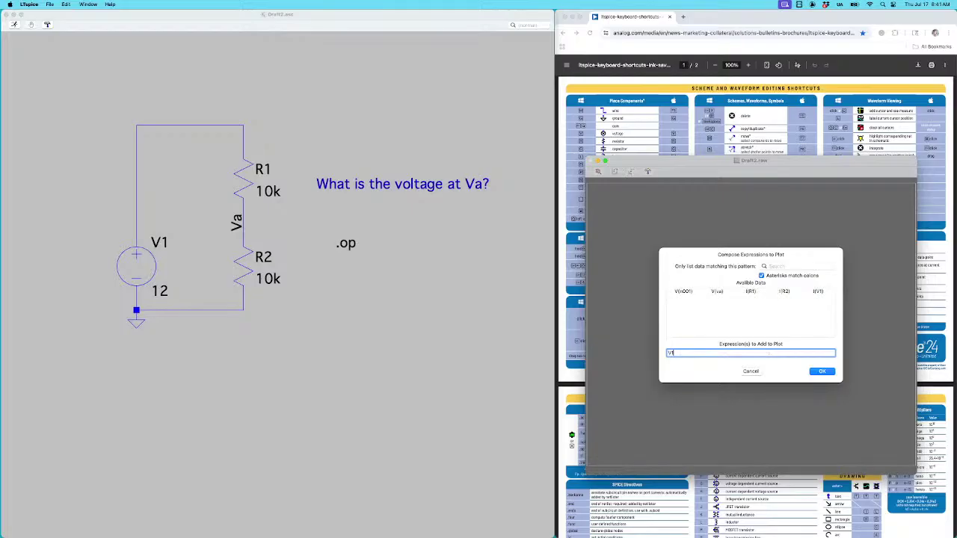
type("va")
left_click(817, 372)
key("Right")
key("BackSpace")
key("BackSpace")
key("BackSpace")
key("BackSpace")
type("1, Va")
key("Return")
Try to plot the same voltages with their names in parentheses, and clear the expression
key("Left")
key("Right")
key("BackSpace")
type("(1)")
key("Return")
key("Right")
key("Left")
type("(")
key("Right")
type(")")
key("Return")
key("BackSpace")
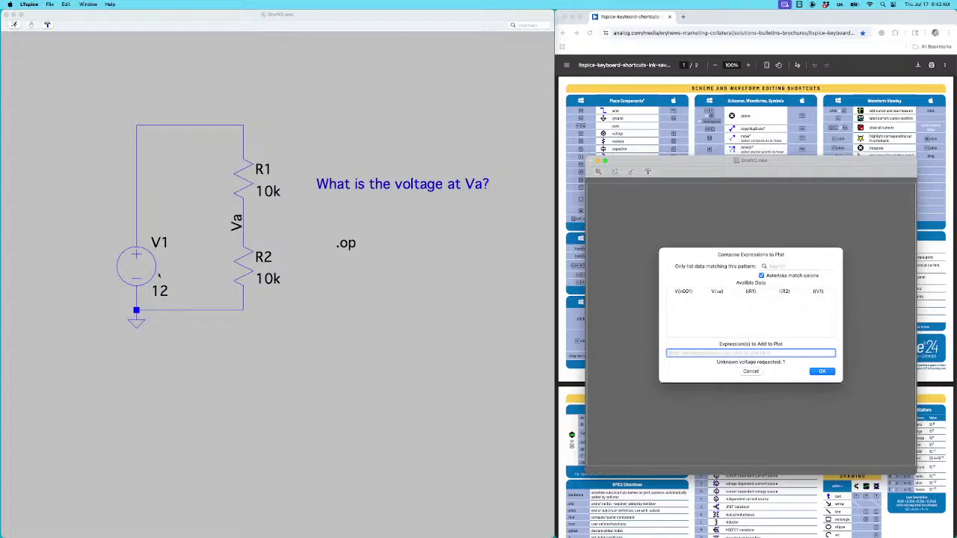
Plot the current through V1 and the voltage at Va by probing the schematic, and dismiss the expression dialog
left_click(138, 264)
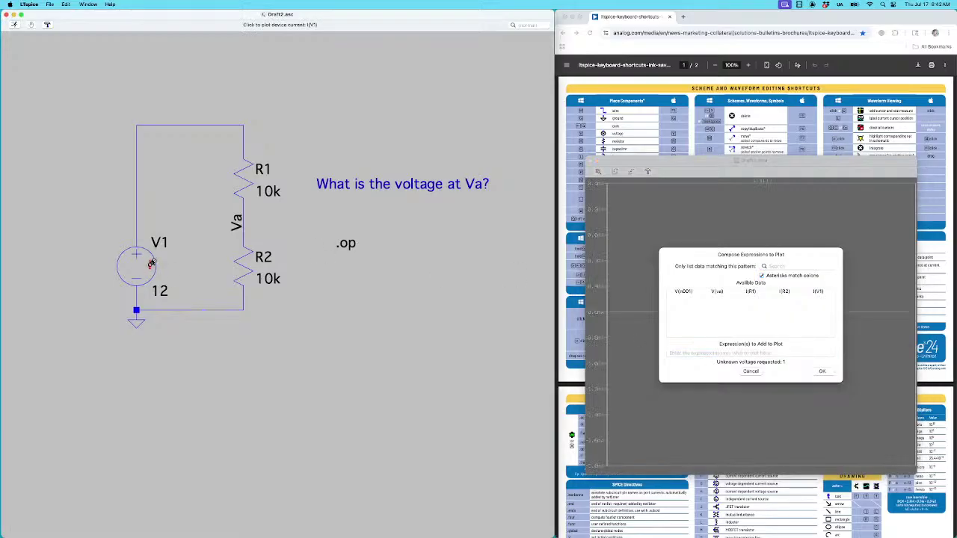
left_click(249, 217)
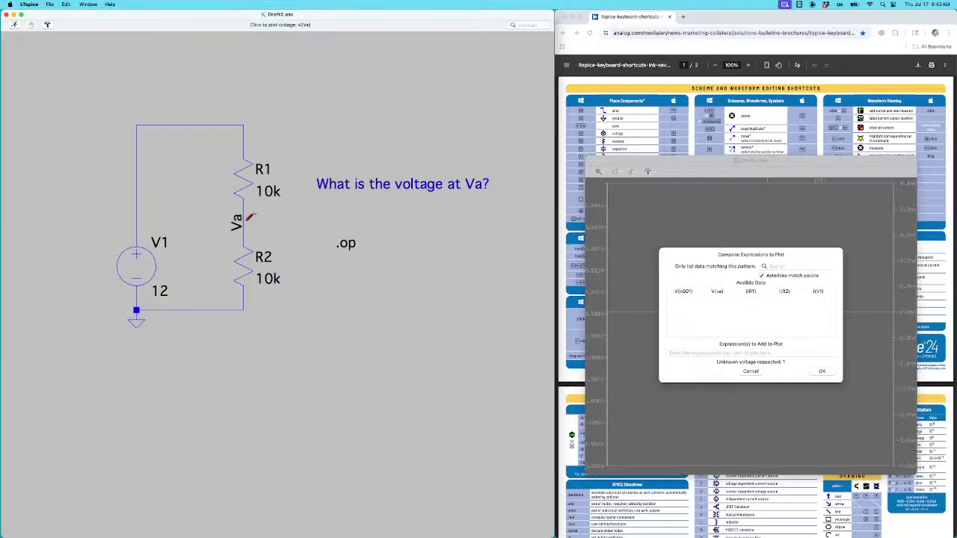
left_click(816, 370)
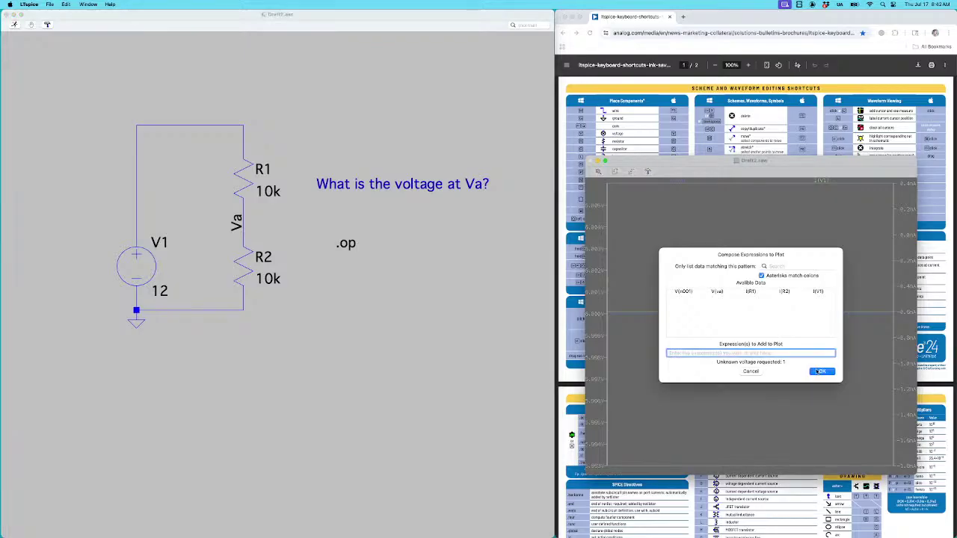
left_click(750, 371)
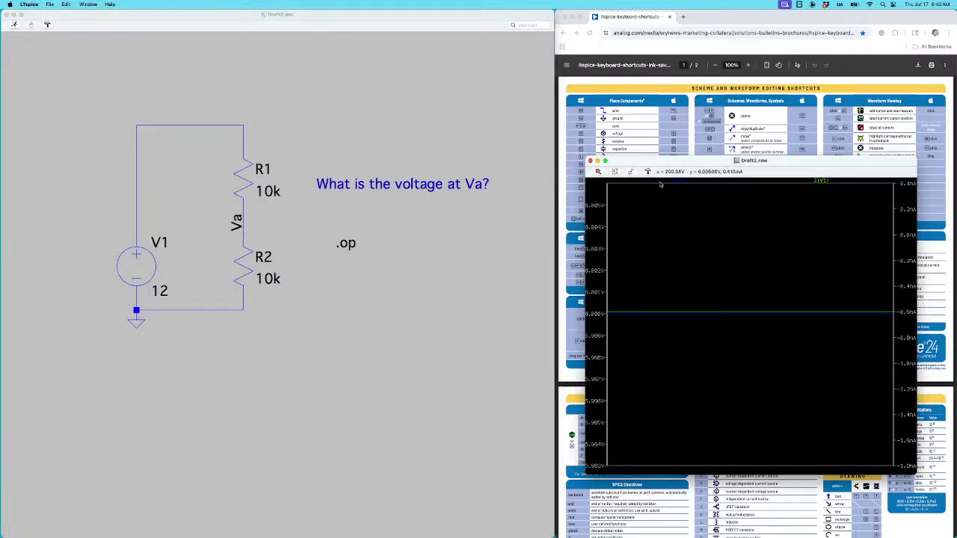
Place the waveform window over the schematic and examine the I(V1) trace with an attached cursor
left_click_drag(658, 165, 247, 58)
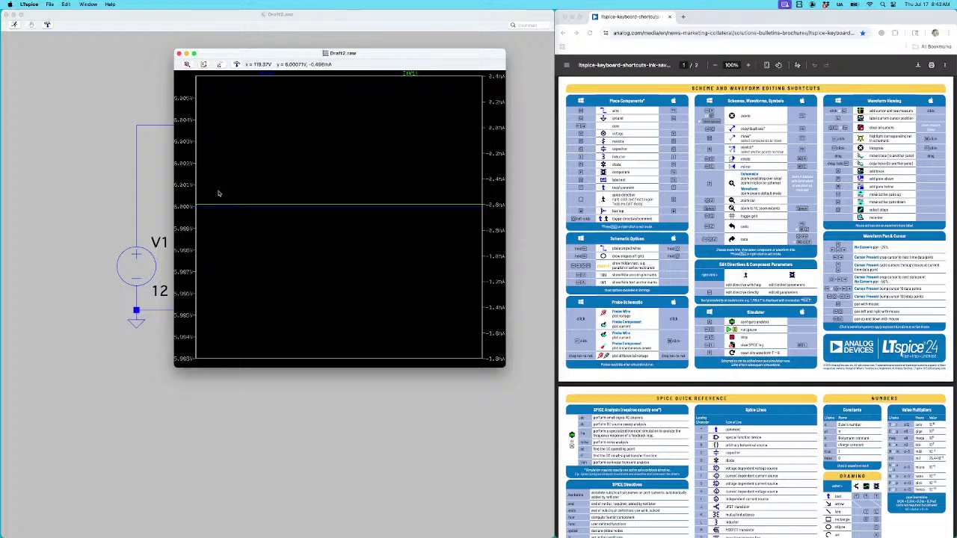
left_click(410, 73)
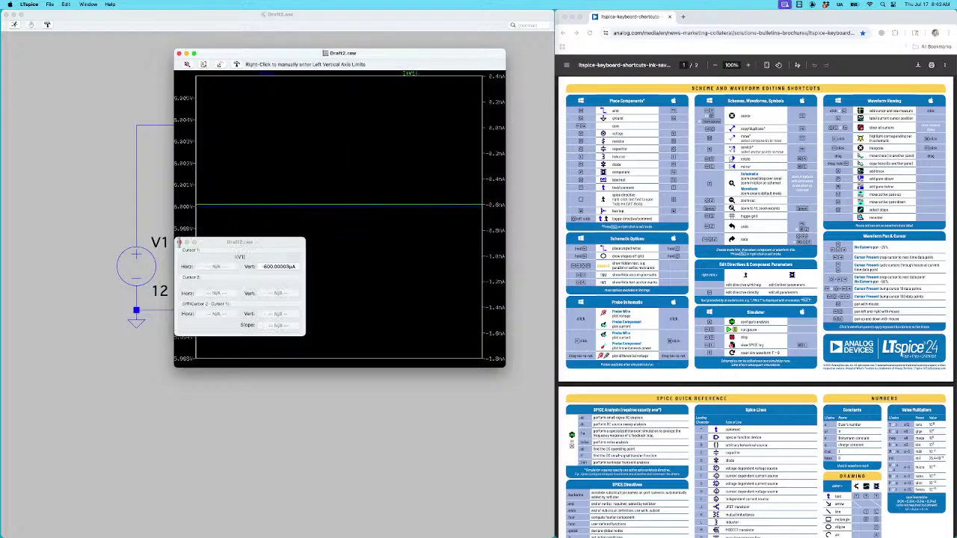
left_click(180, 242)
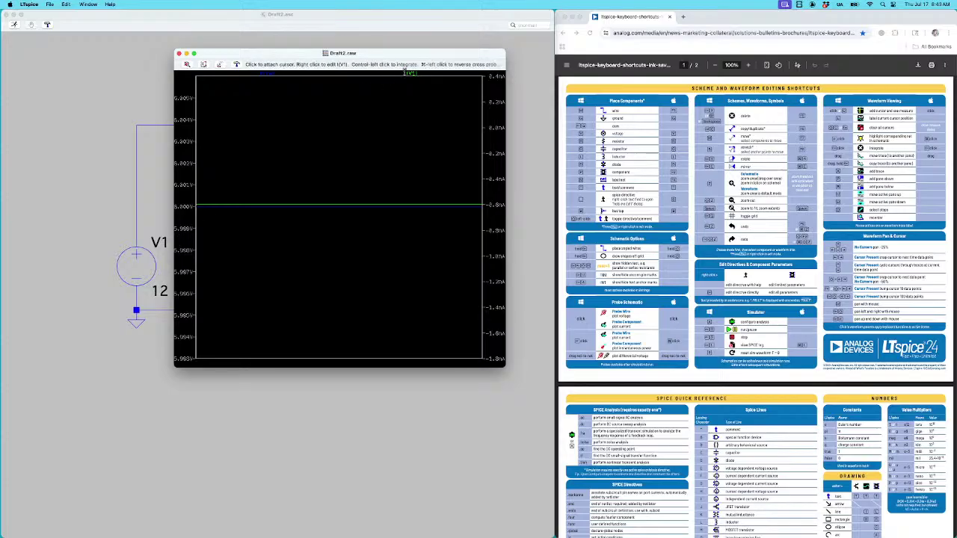
left_click(405, 73)
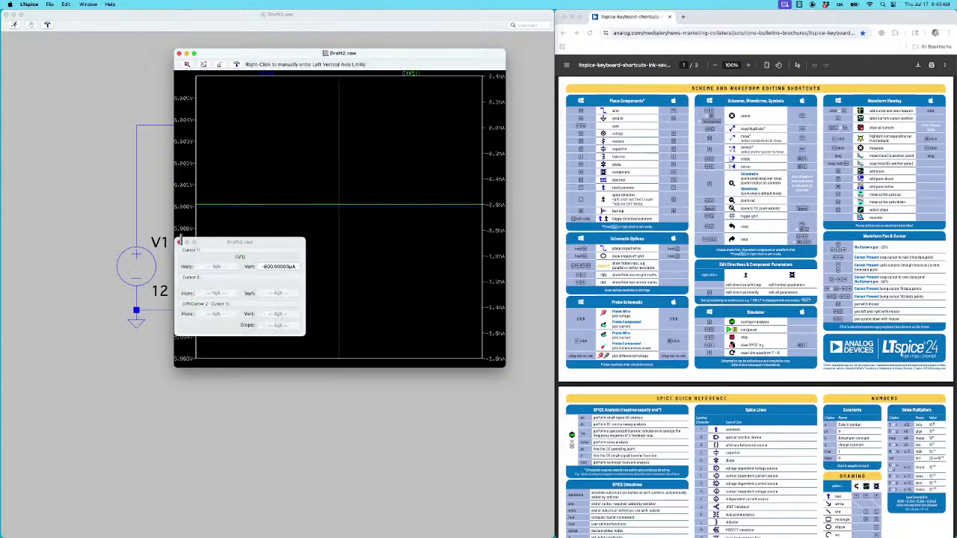
left_click(265, 250)
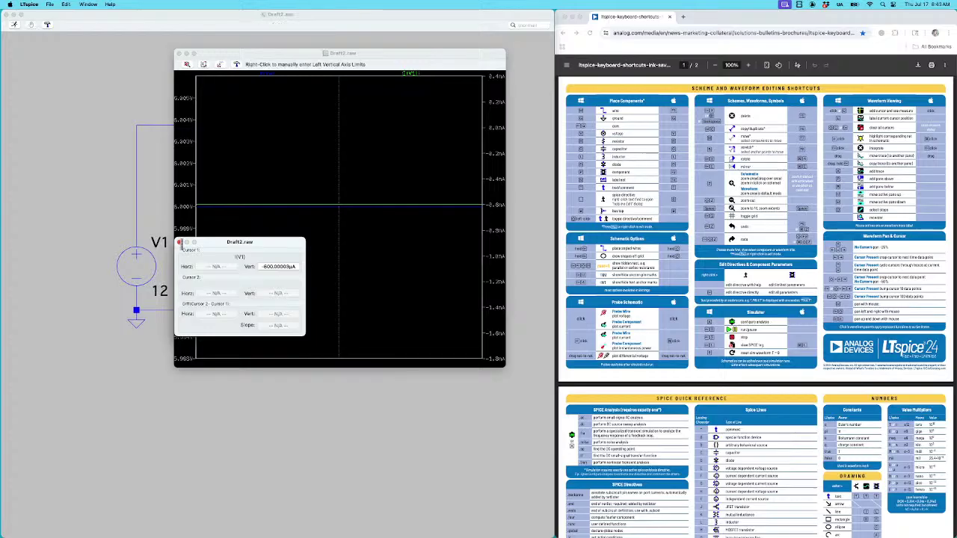
left_click(180, 243)
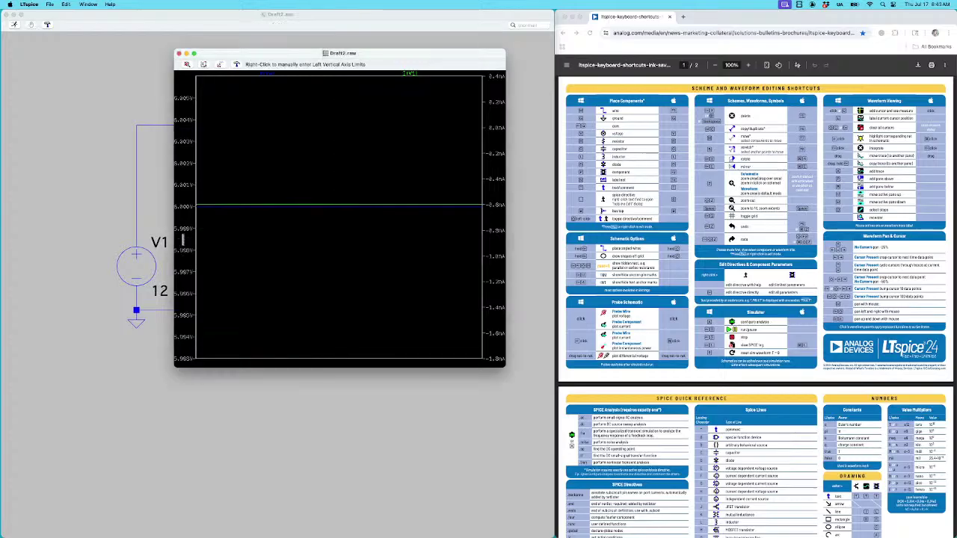
left_click(408, 73)
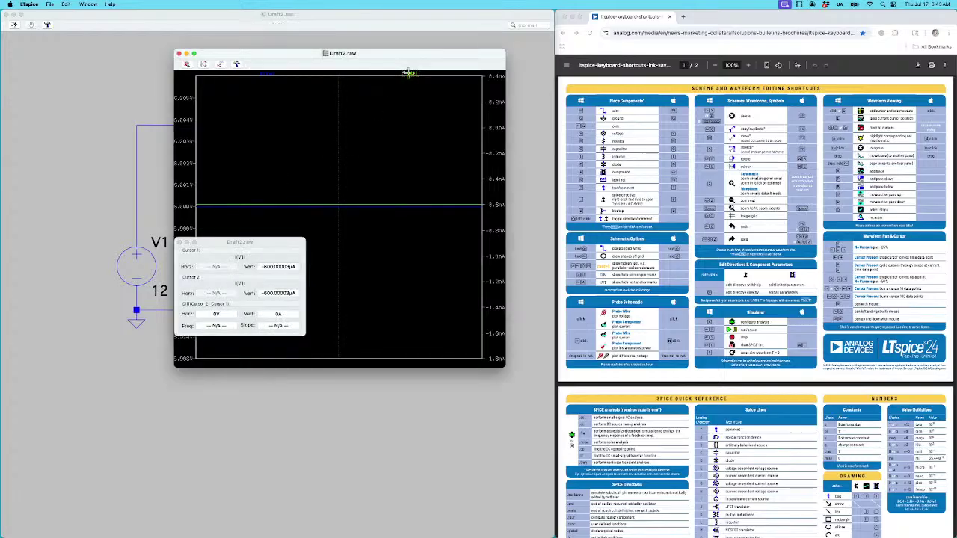
Delete the I(V1) trace from the waveform plot and leave delete mode
key("Delete")
left_click(408, 73)
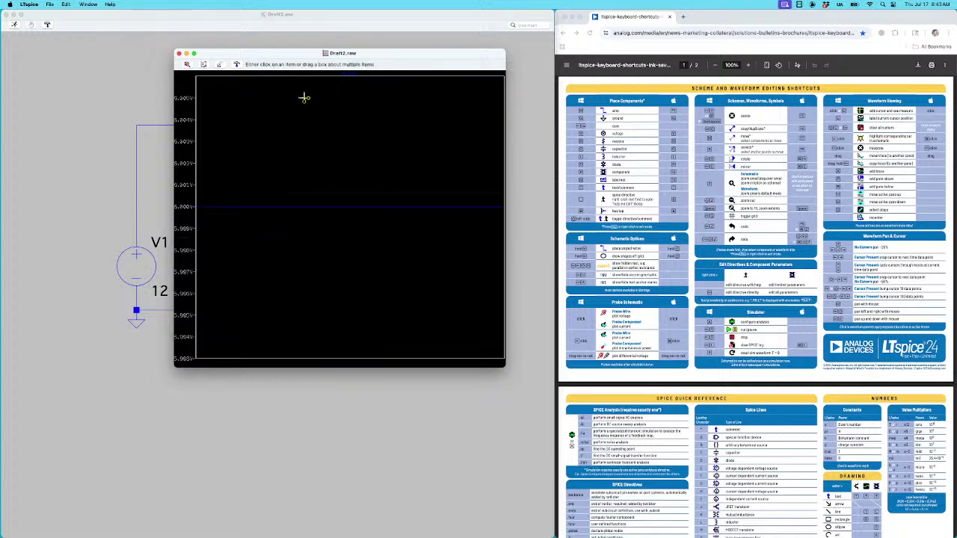
key("Escape")
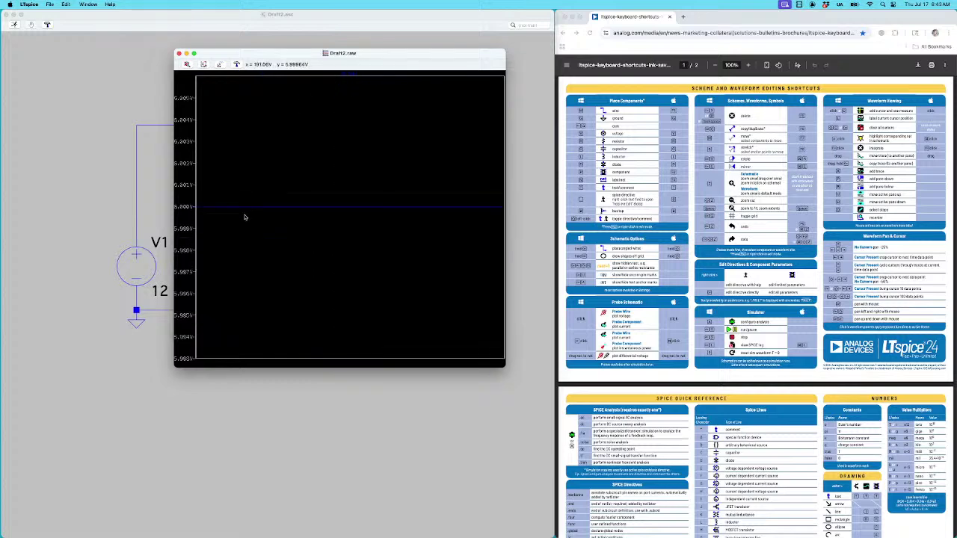
Examine the V(va) trace value with attached cursors, closing the cursor readout after each check
left_click(345, 79)
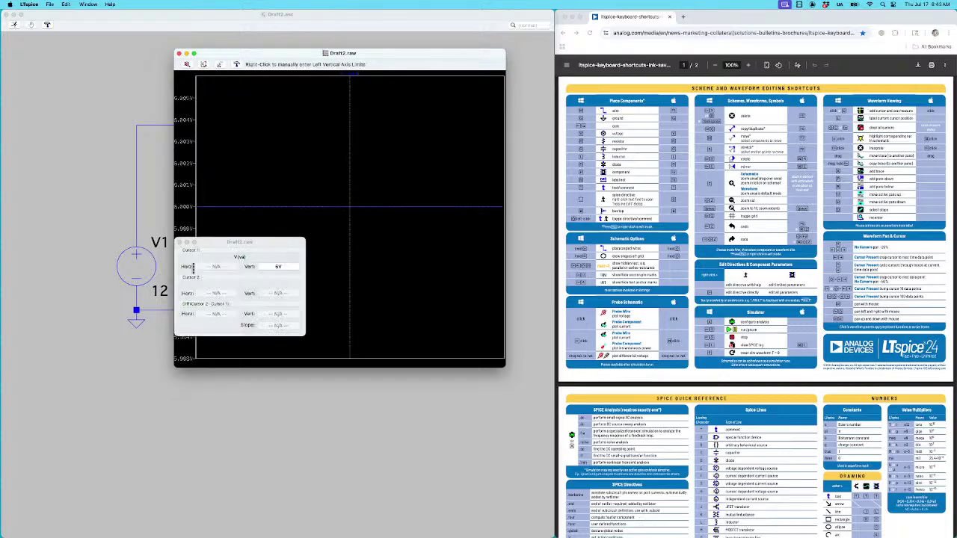
left_click(179, 242)
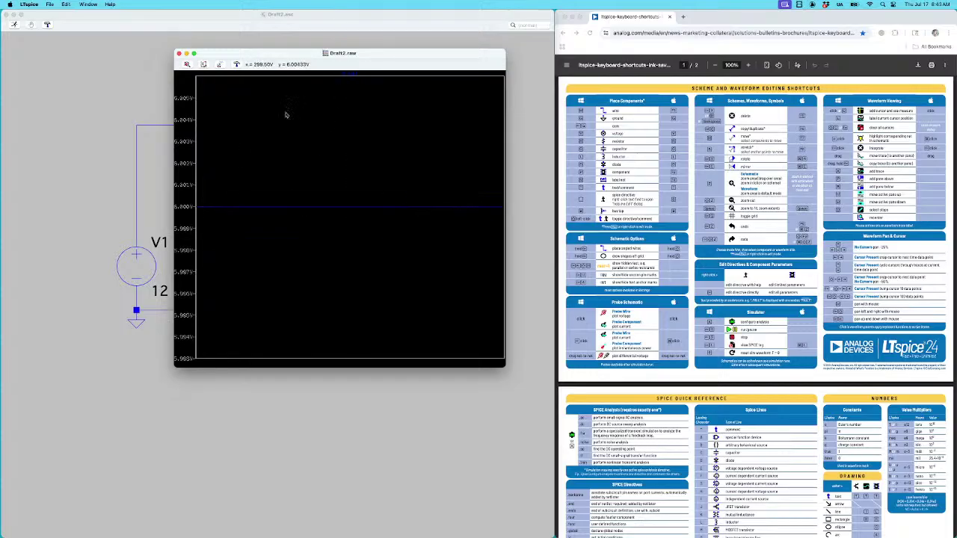
left_click(349, 75)
left_click(349, 75)
left_click(349, 75)
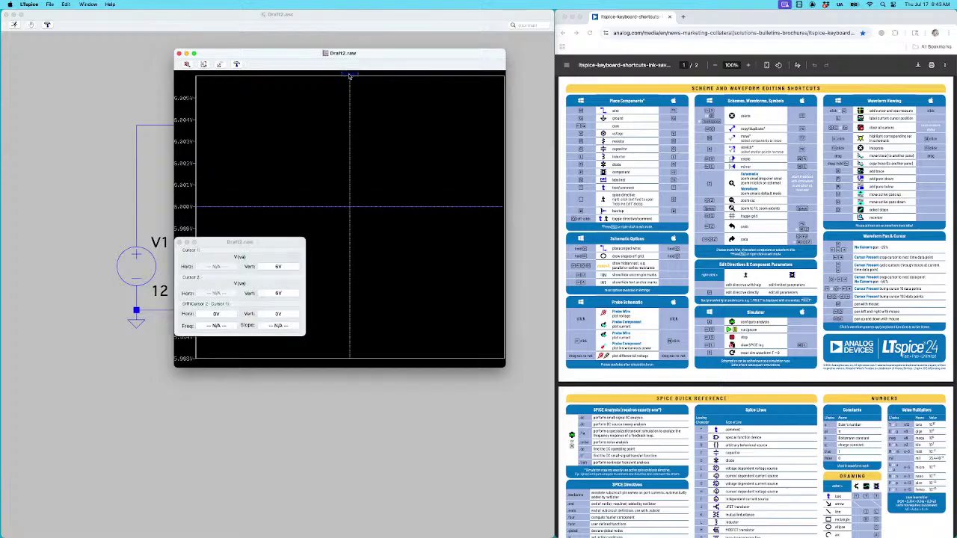
left_click(180, 242)
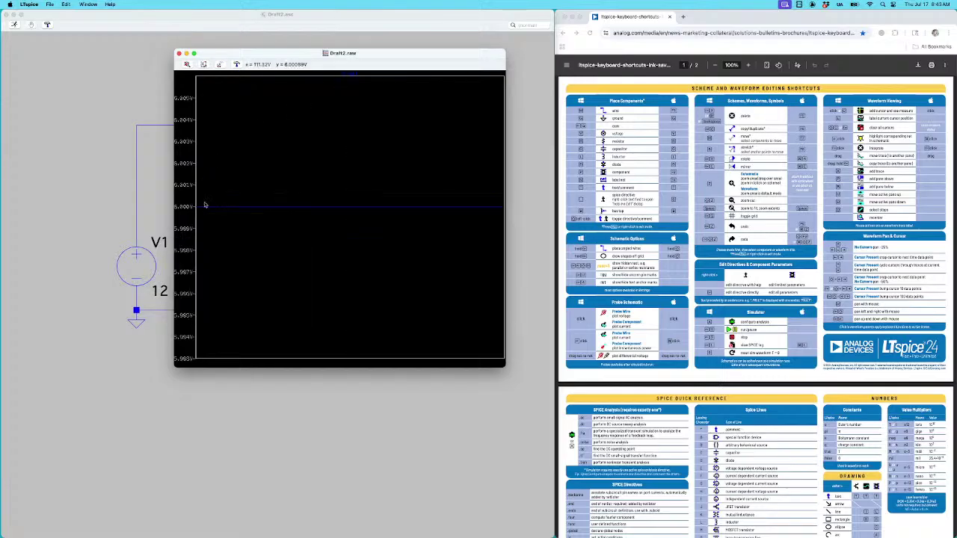
Attach a cursor to the V(va) trace and change the trace colour to green
left_click(348, 75)
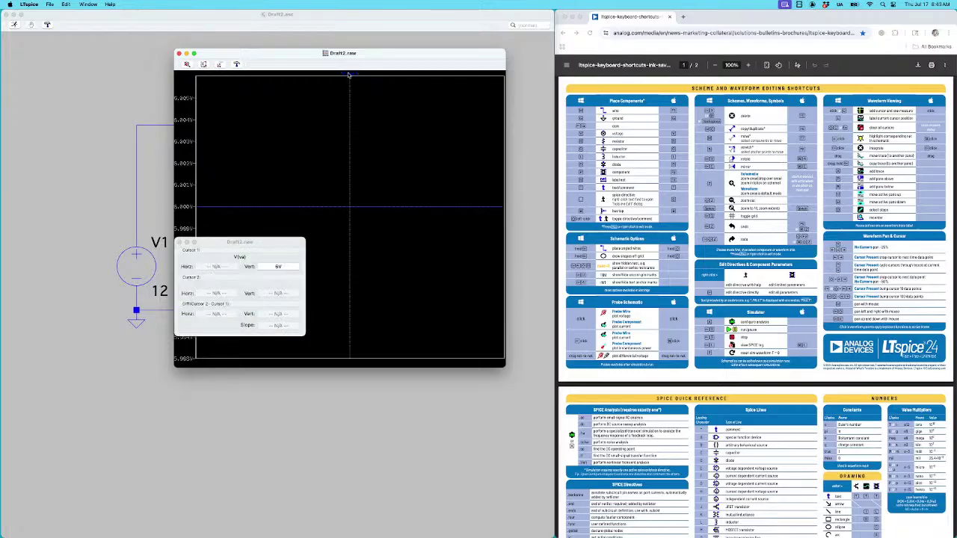
right_click(348, 75)
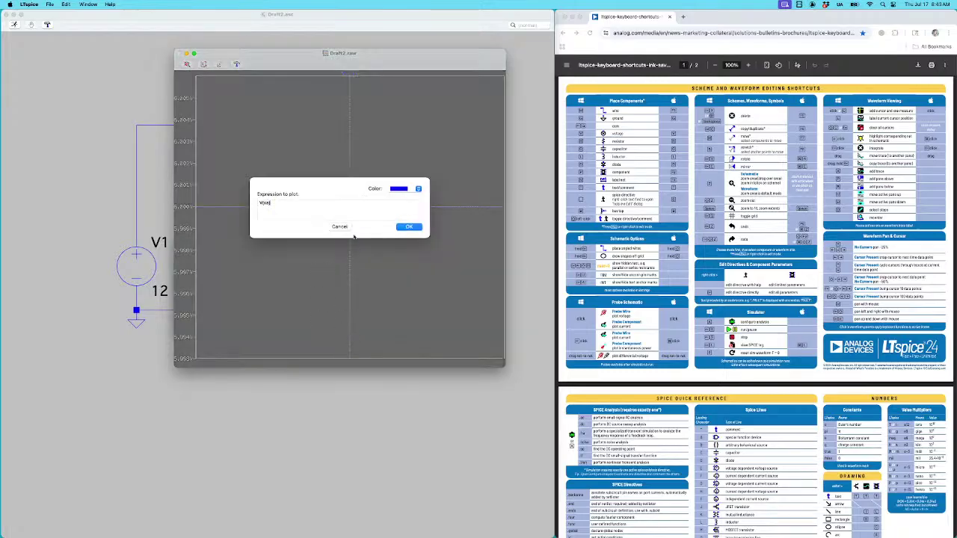
left_click(403, 192)
left_click(398, 180)
left_click(409, 228)
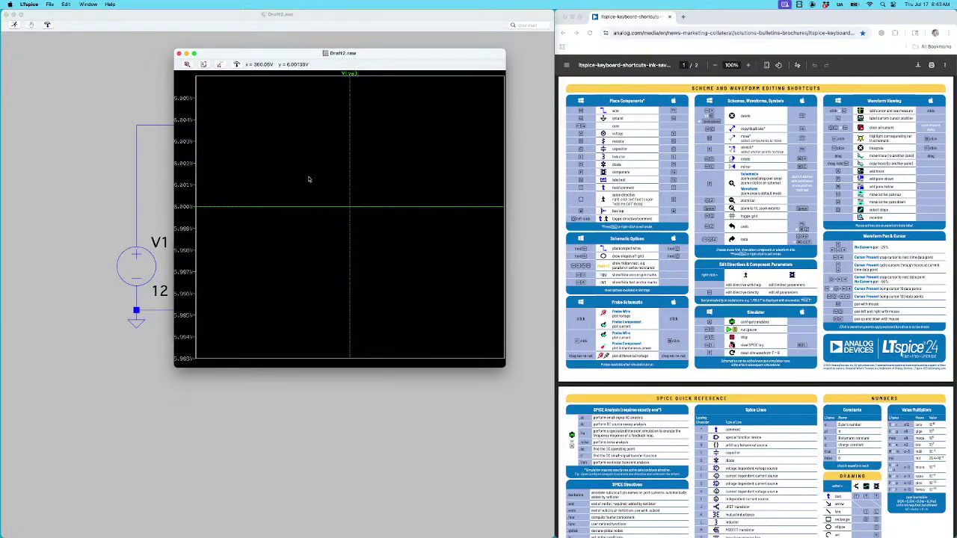